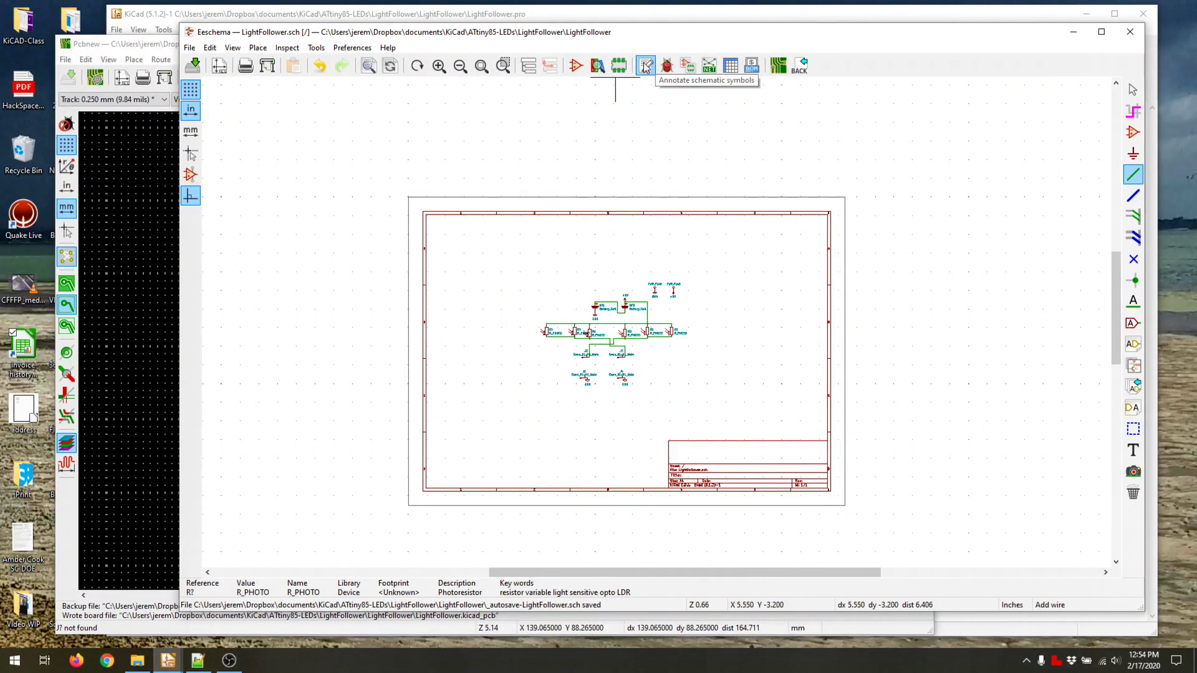
# - Annotate the unnumbered photoresistors and run the electrical rules check with zero errors
pyautogui.click(646, 65)
pyautogui.click(749, 444)
pyautogui.click(807, 444)
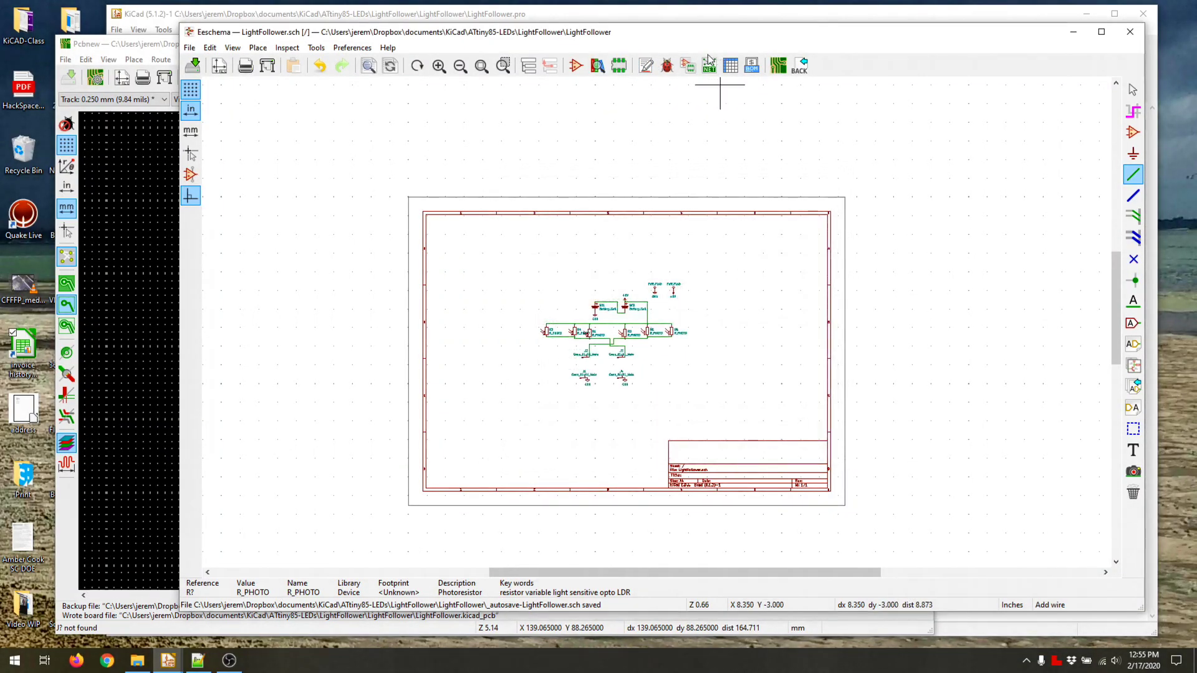
pyautogui.click(667, 65)
pyautogui.click(745, 510)
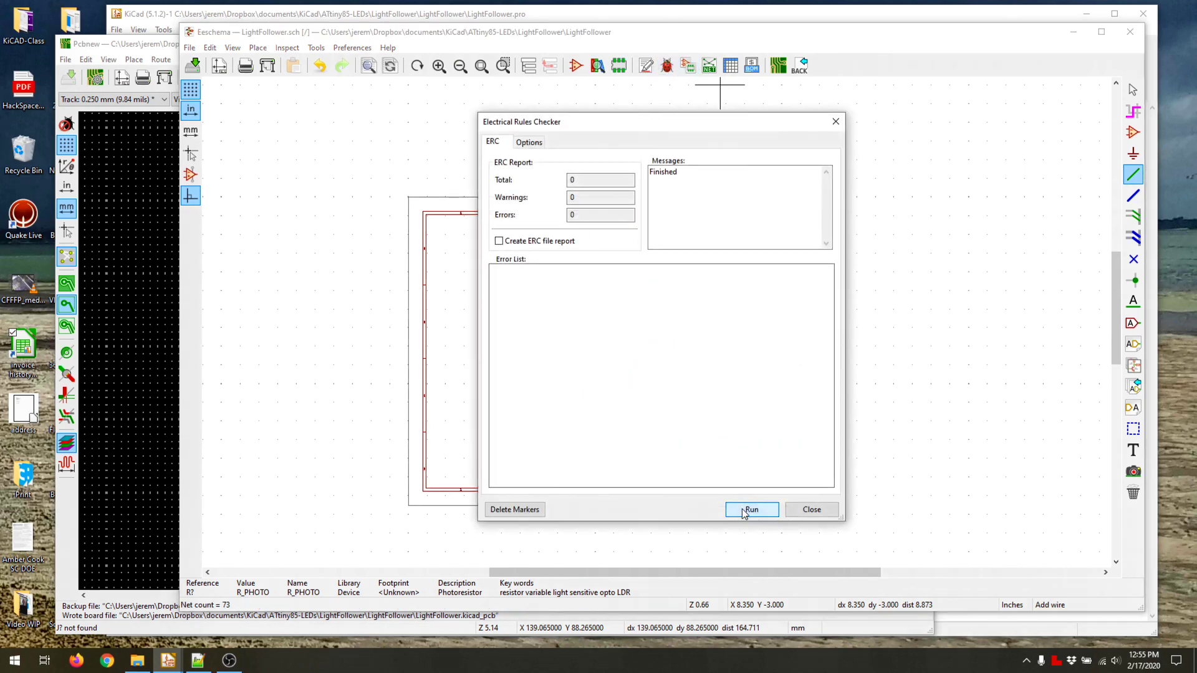
pyautogui.click(811, 509)
# - Update the PCB from the schematic in Pcbnew, then return to the schematic editor
pyautogui.click(778, 64)
pyautogui.scroll(-3, 425, 308)
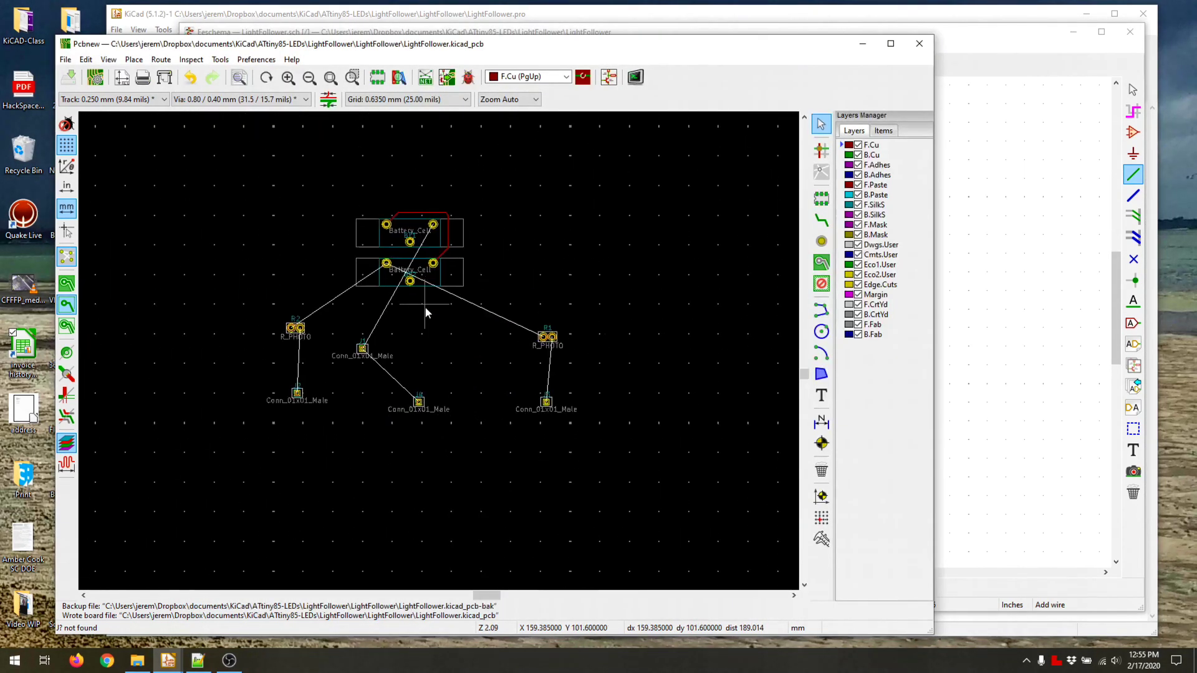
pyautogui.scroll(1, 439, 350)
pyautogui.click(446, 77)
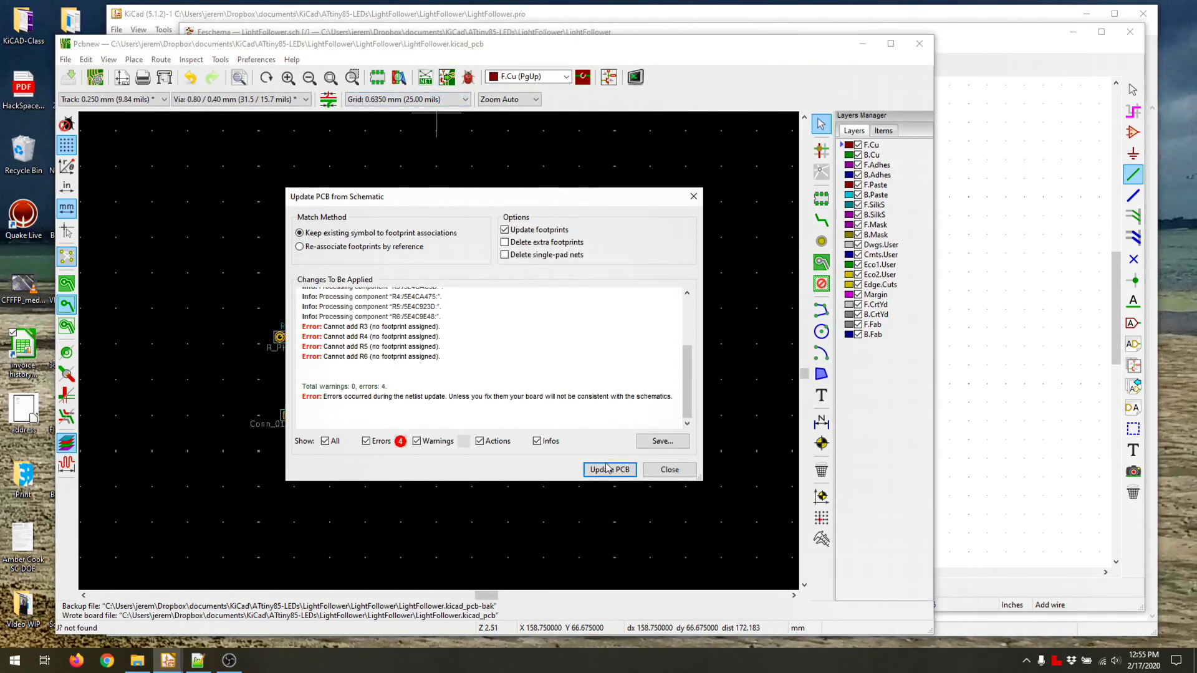
pyautogui.click(651, 475)
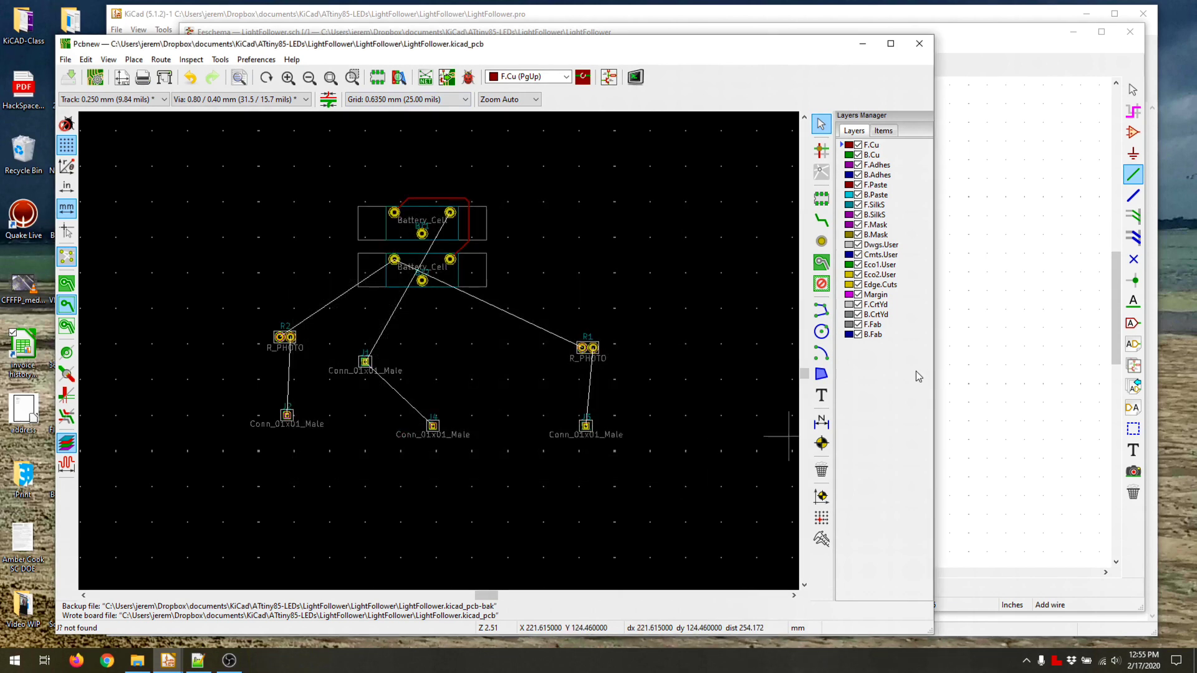
pyautogui.click(991, 374)
pyautogui.press('Escape')
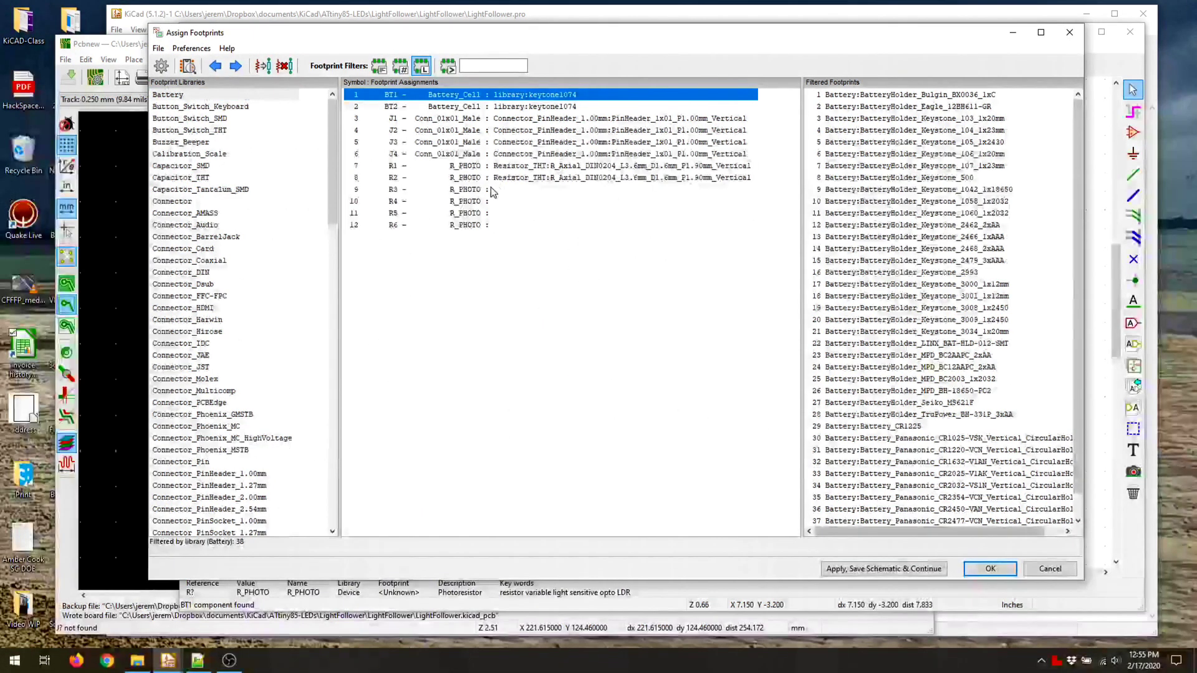
# - Check R2's footprint and select R3 in Assign Footprints to give it the same one
pyautogui.click(492, 189)
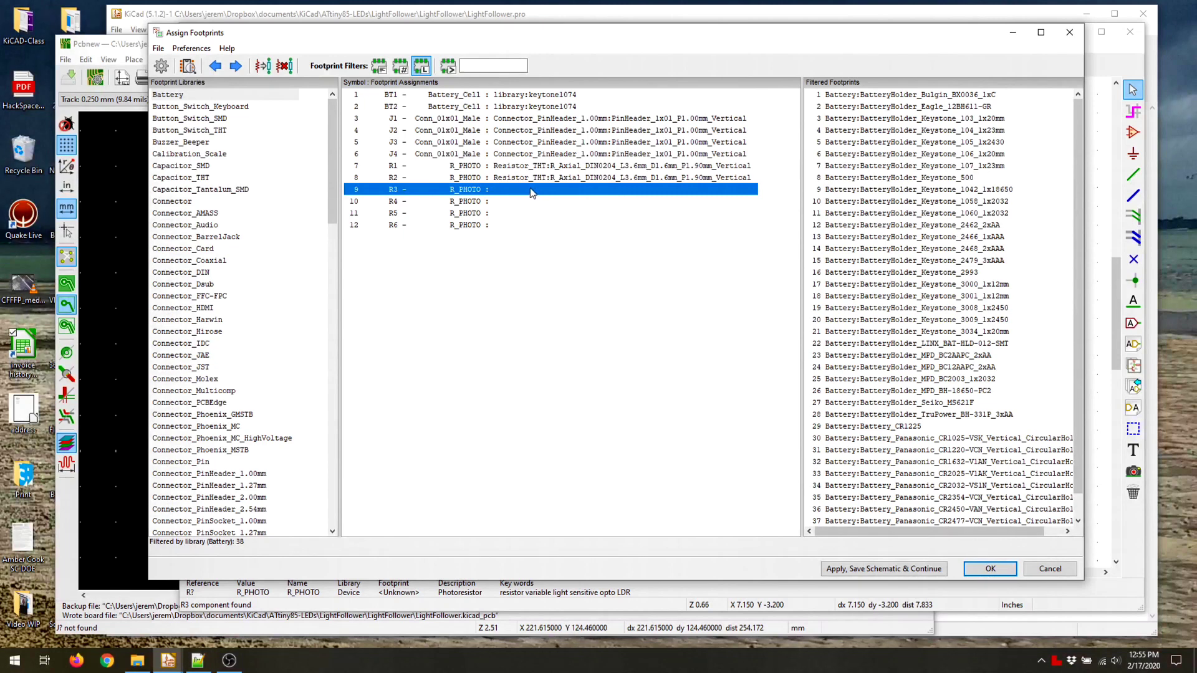
pyautogui.click(527, 177)
pyautogui.click(514, 192)
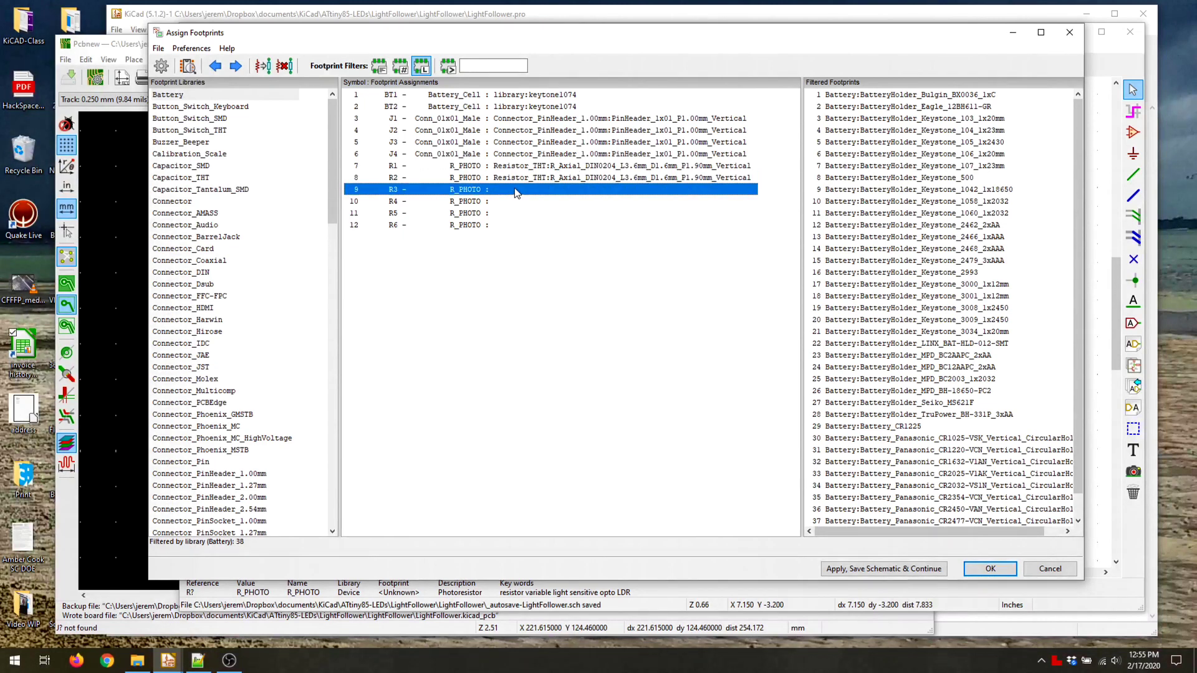
pyautogui.scroll(-18, 201, 226)
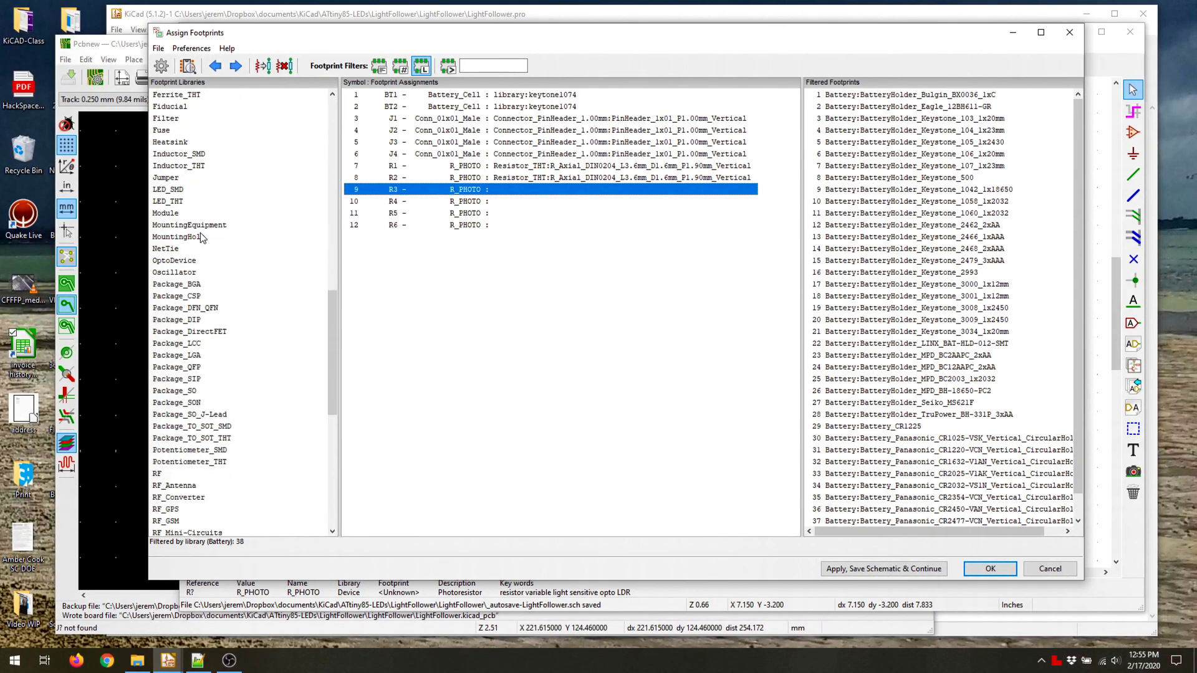
pyautogui.scroll(-2, 188, 460)
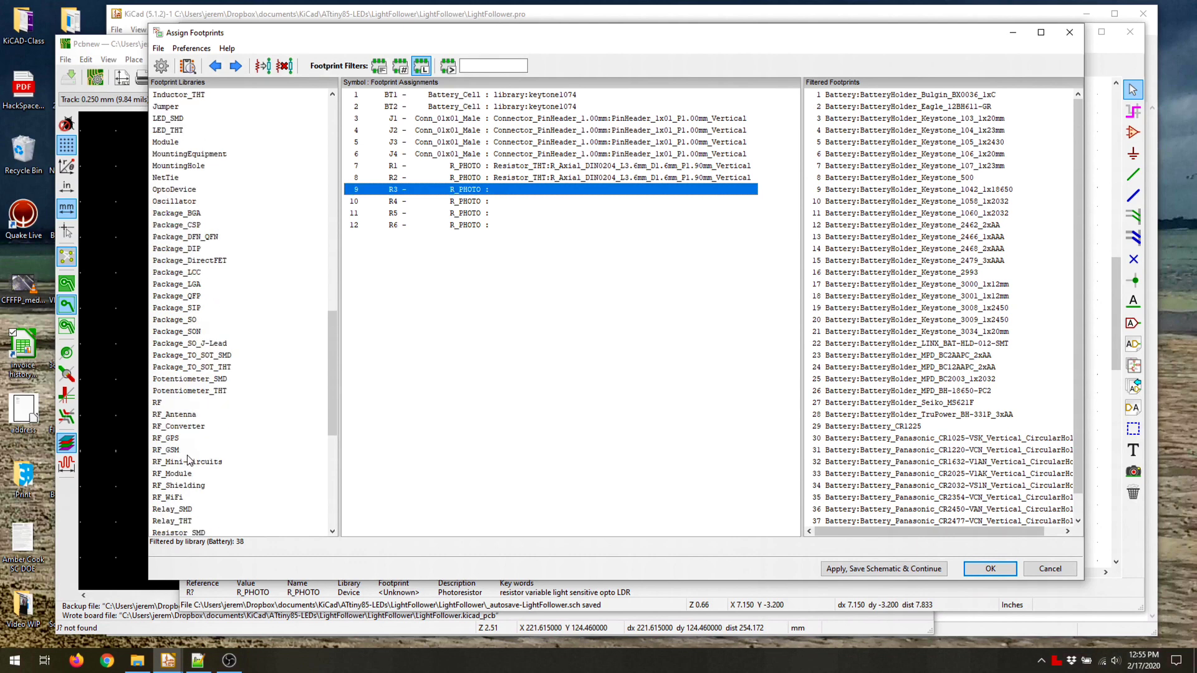
pyautogui.scroll(15, 175, 398)
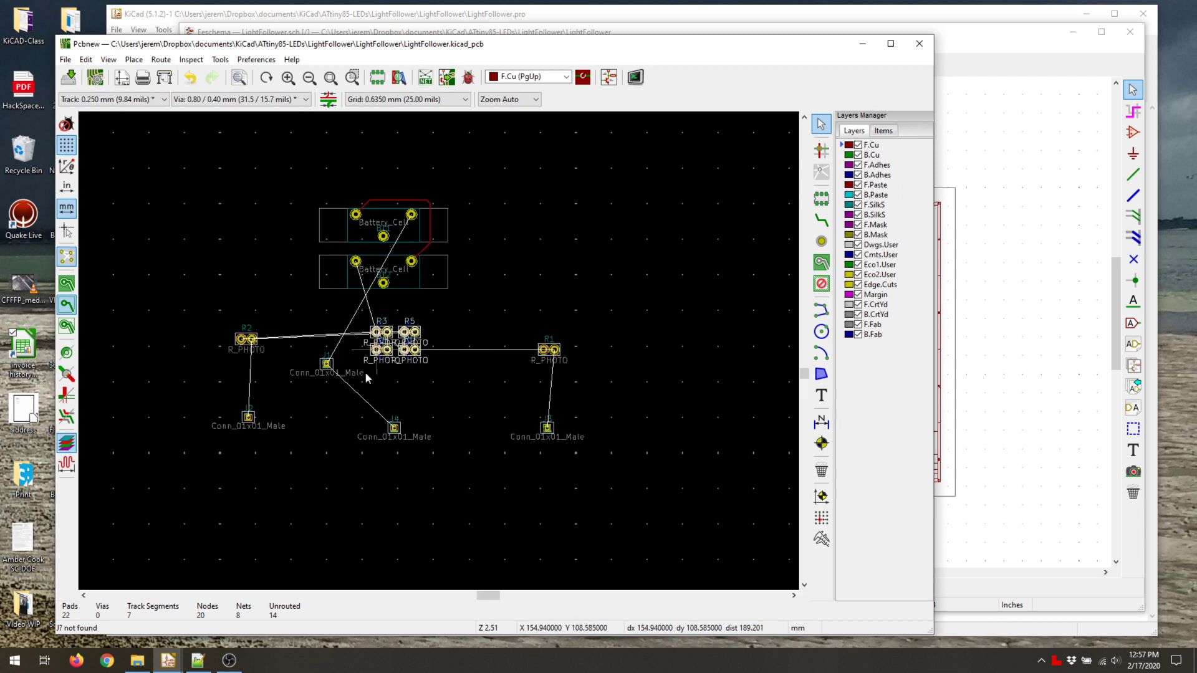
# - Move photoresistors R3 and R4 into a left-hand stack beside R2
pyautogui.scroll(3, 440, 356)
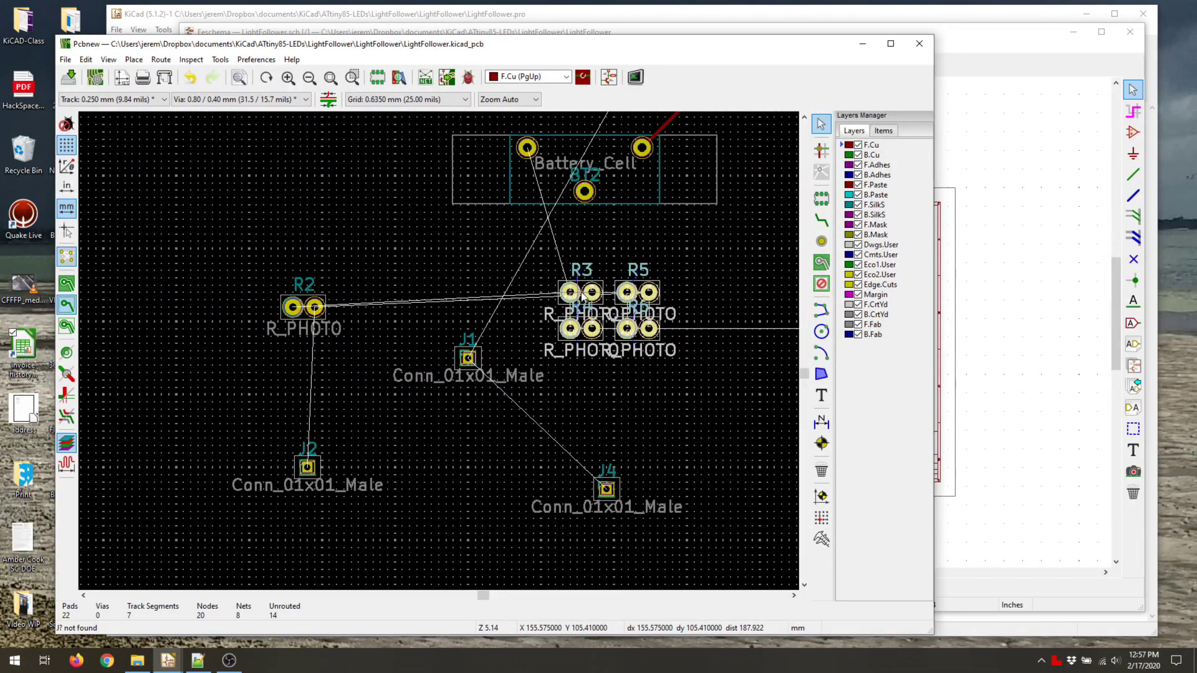
pyautogui.click(613, 311)
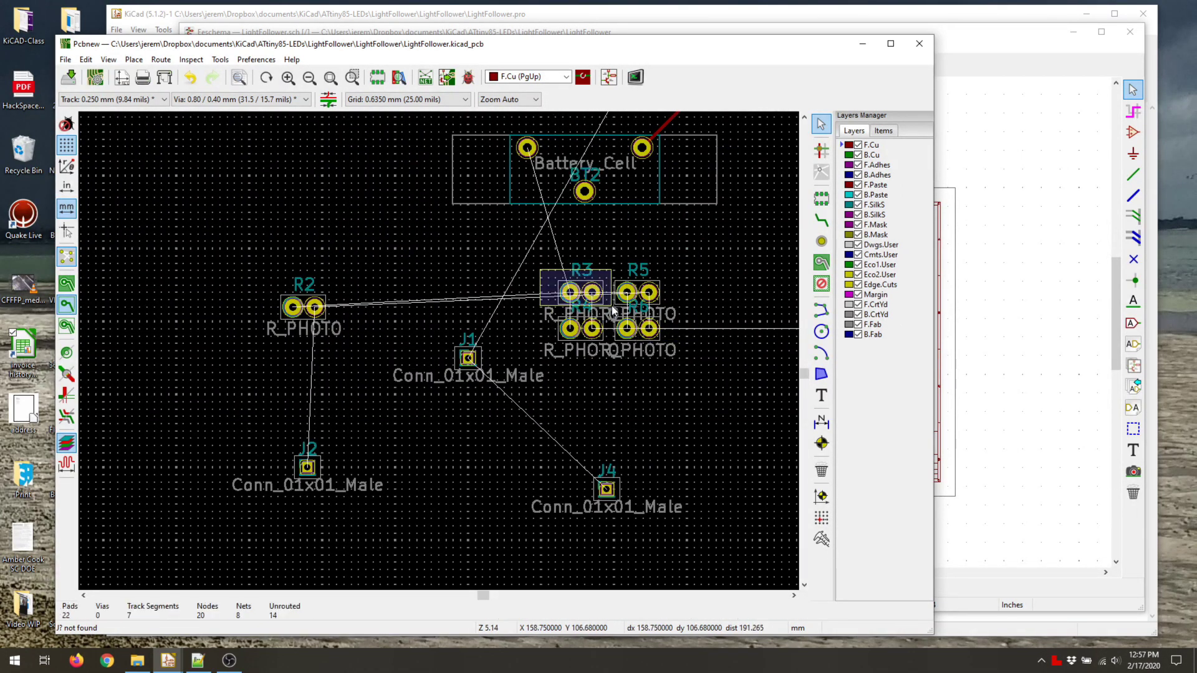
pyautogui.press('m')
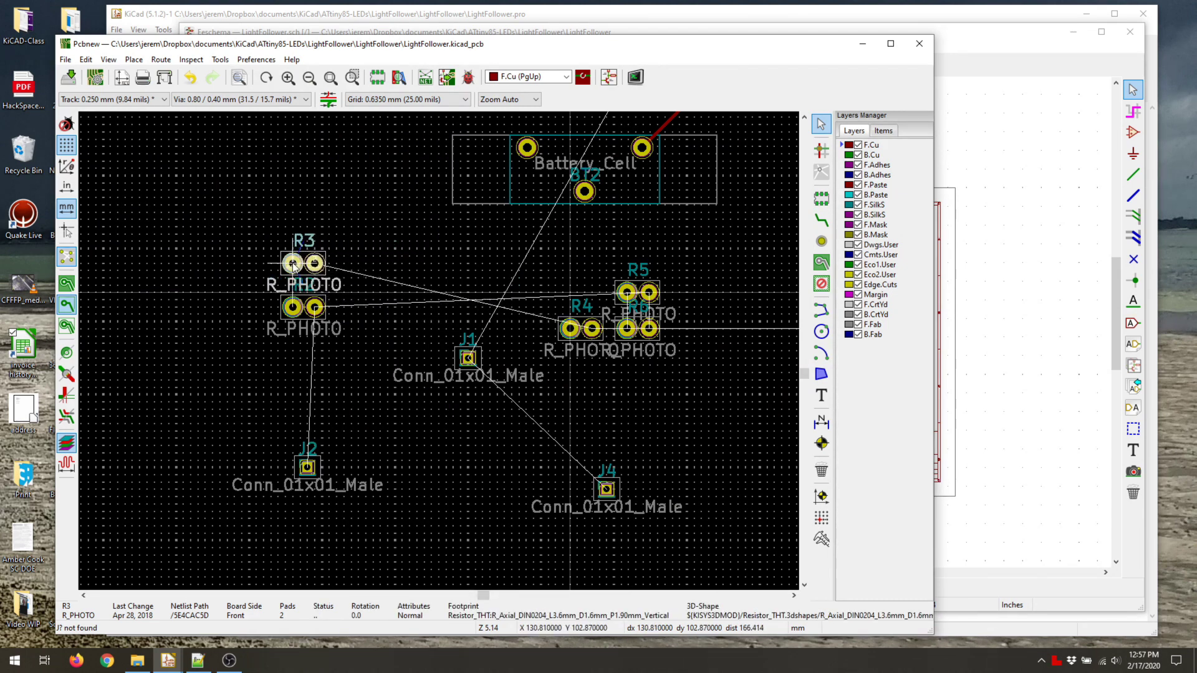
pyautogui.click(293, 270)
pyautogui.click(586, 334)
pyautogui.press('m')
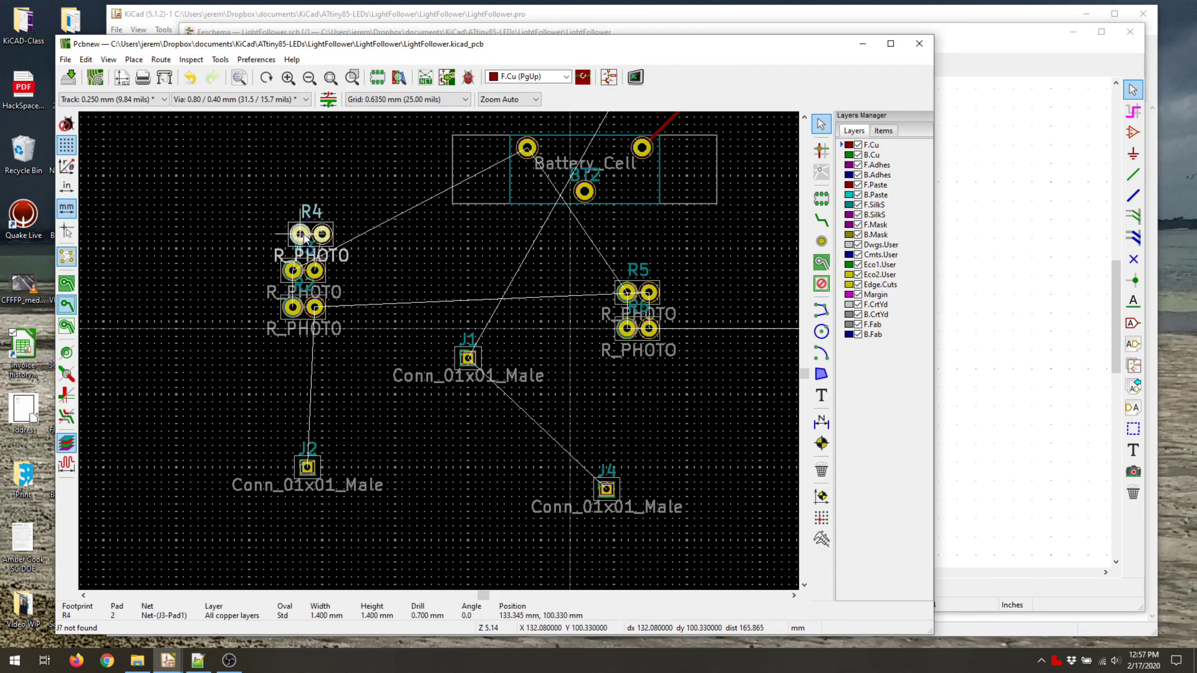
pyautogui.click(297, 237)
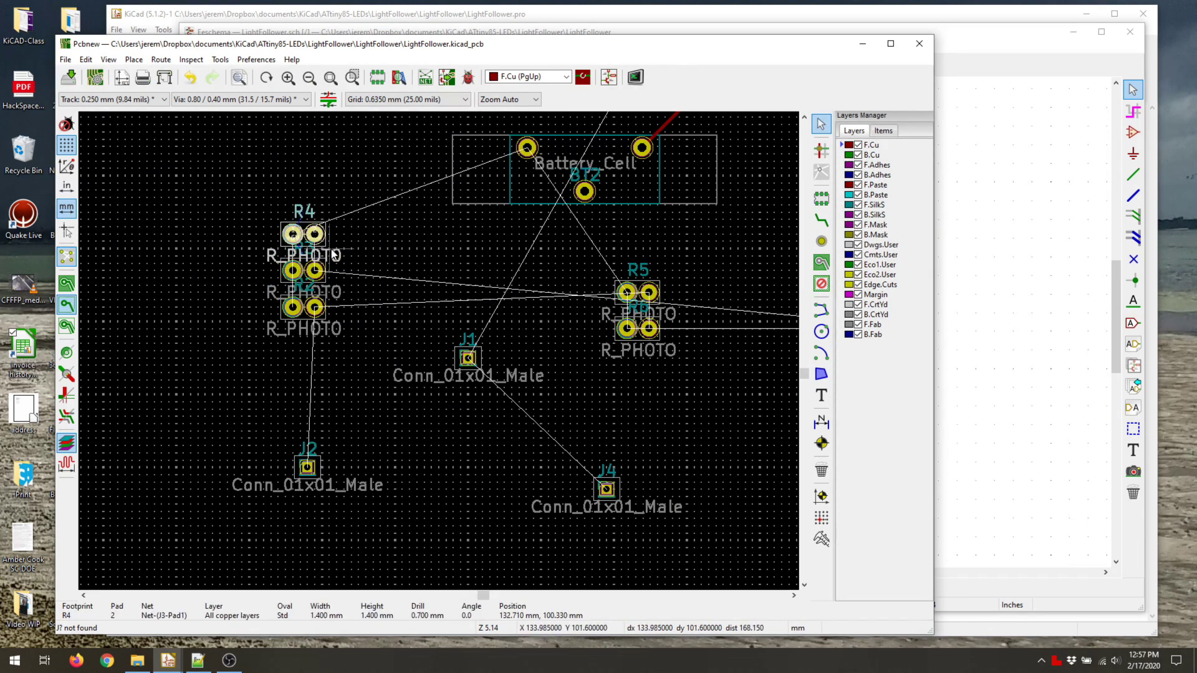
# - Move R5 above R1 and R6 just above R5 on the right side
pyautogui.scroll(6, 334, 254)
pyautogui.scroll(-2, 366, 291)
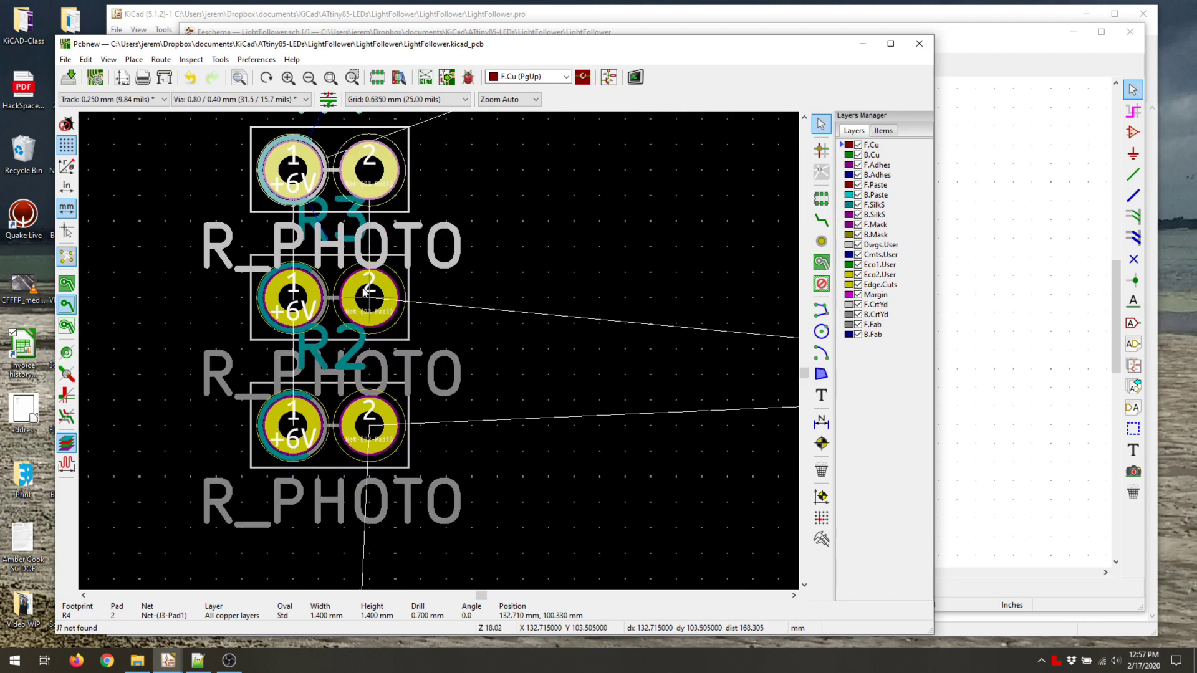
pyautogui.scroll(-5, 367, 291)
pyautogui.scroll(1, 328, 293)
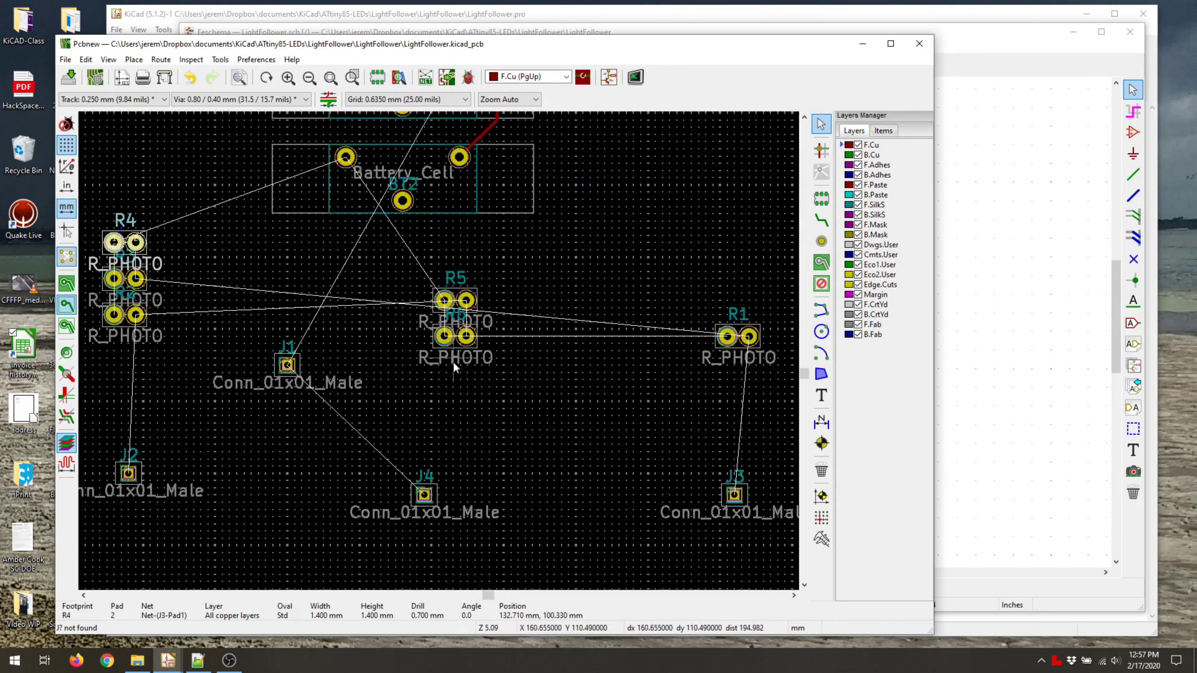
pyautogui.scroll(-1, 454, 364)
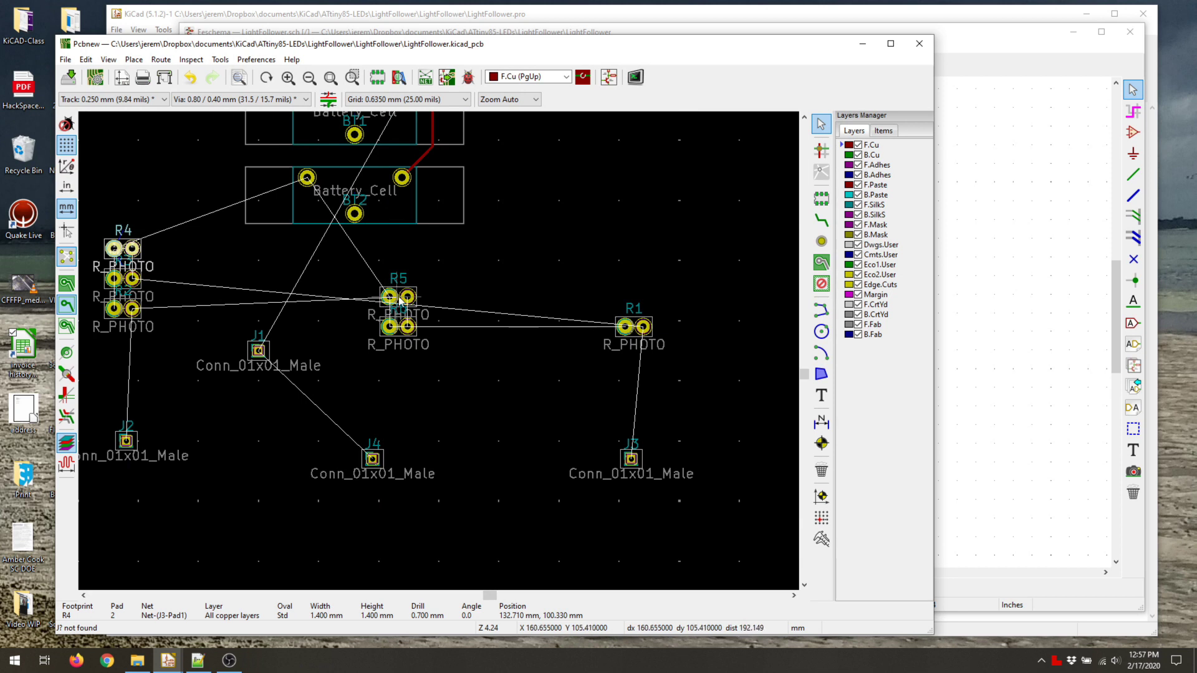
pyautogui.moveTo(400, 300); pyautogui.dragTo(644, 298)
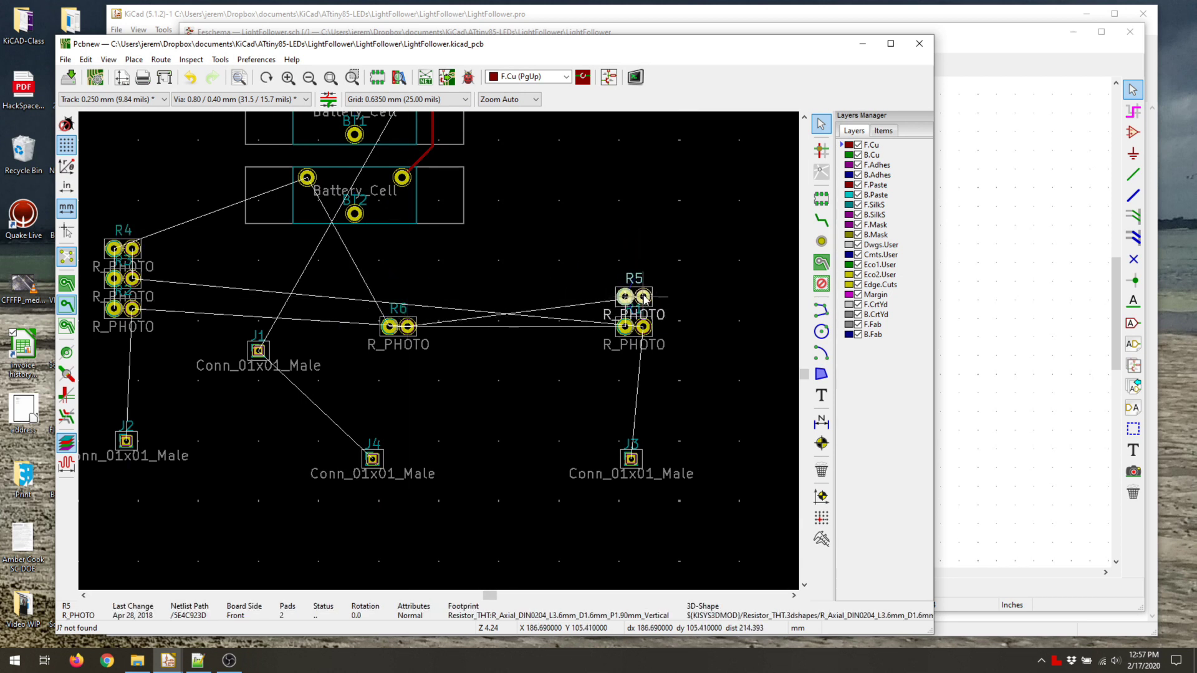
pyautogui.moveTo(407, 326); pyautogui.dragTo(644, 268)
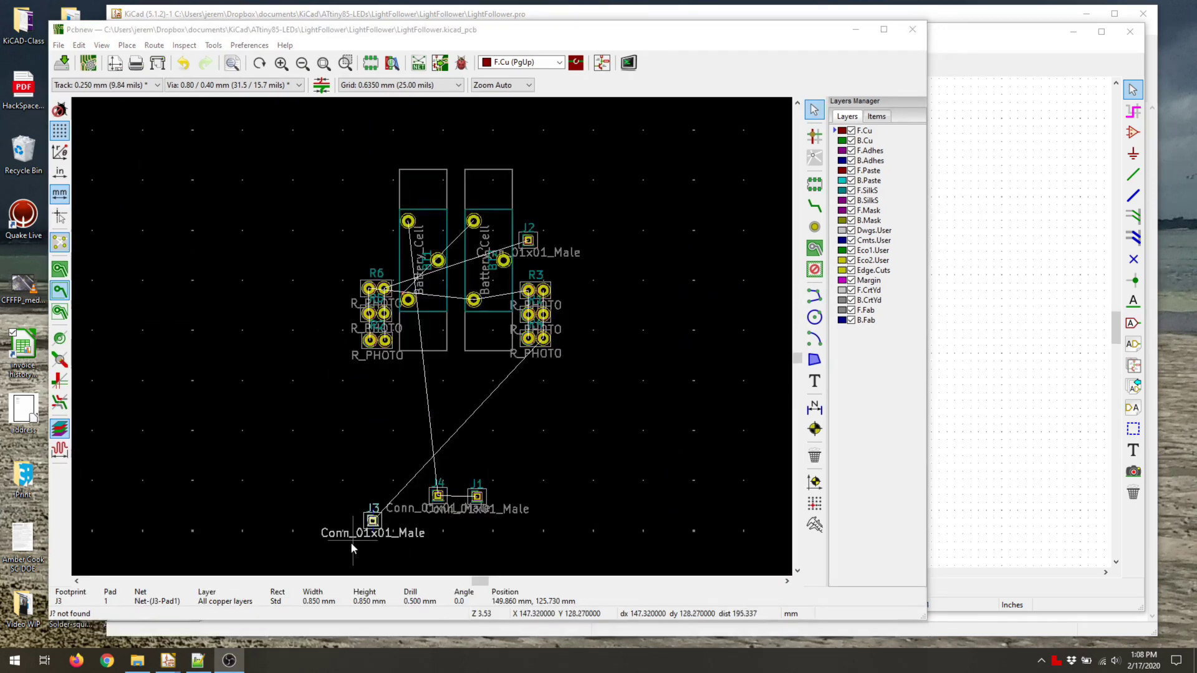
# - Move connectors J3 and J4 up on the left and J1 beside J2
pyautogui.moveTo(375, 524); pyautogui.dragTo(388, 252)
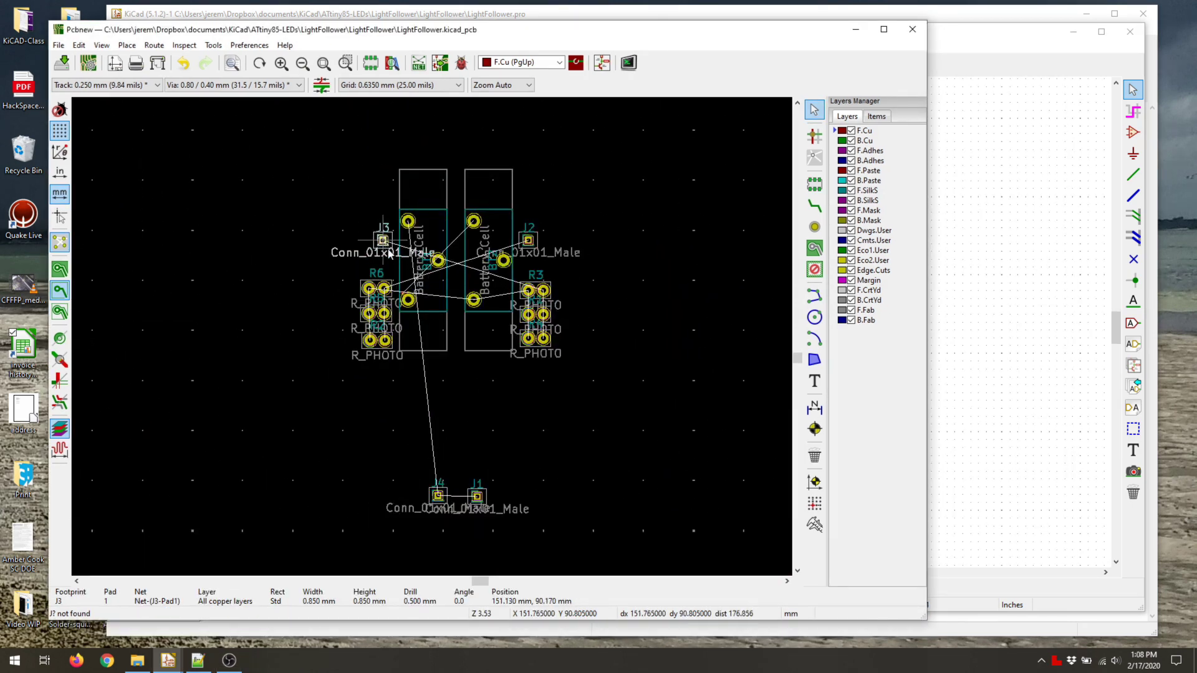
pyautogui.moveTo(386, 460); pyautogui.dragTo(459, 530)
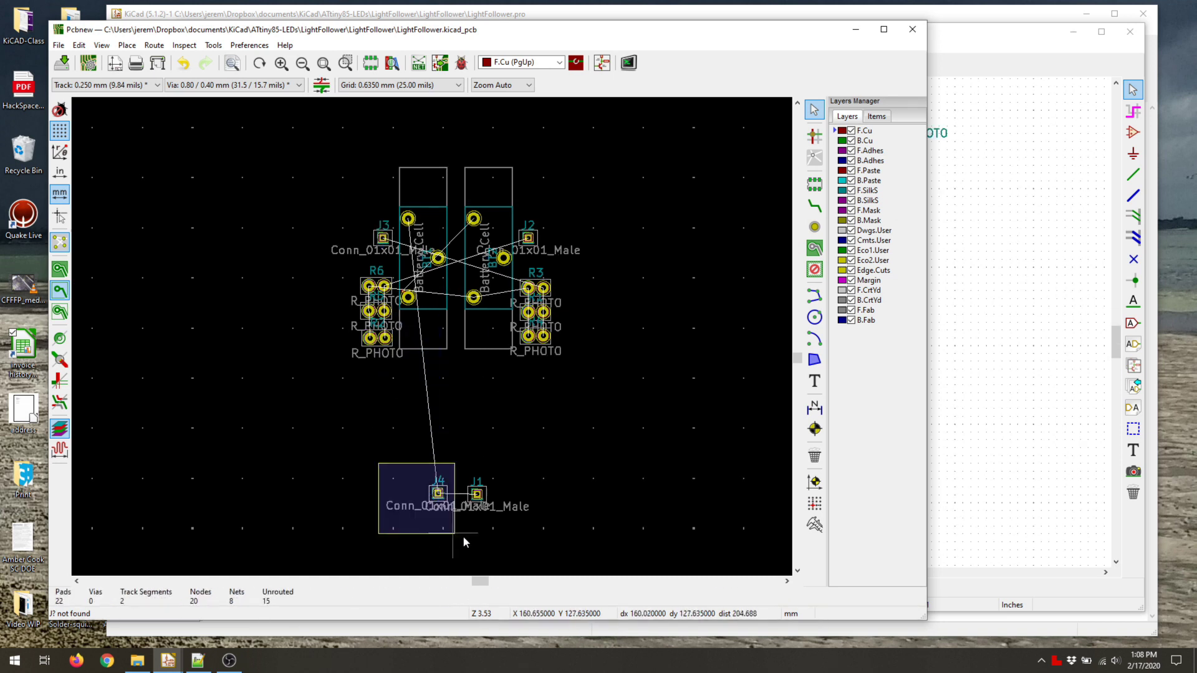
pyautogui.moveTo(438, 483); pyautogui.dragTo(363, 229)
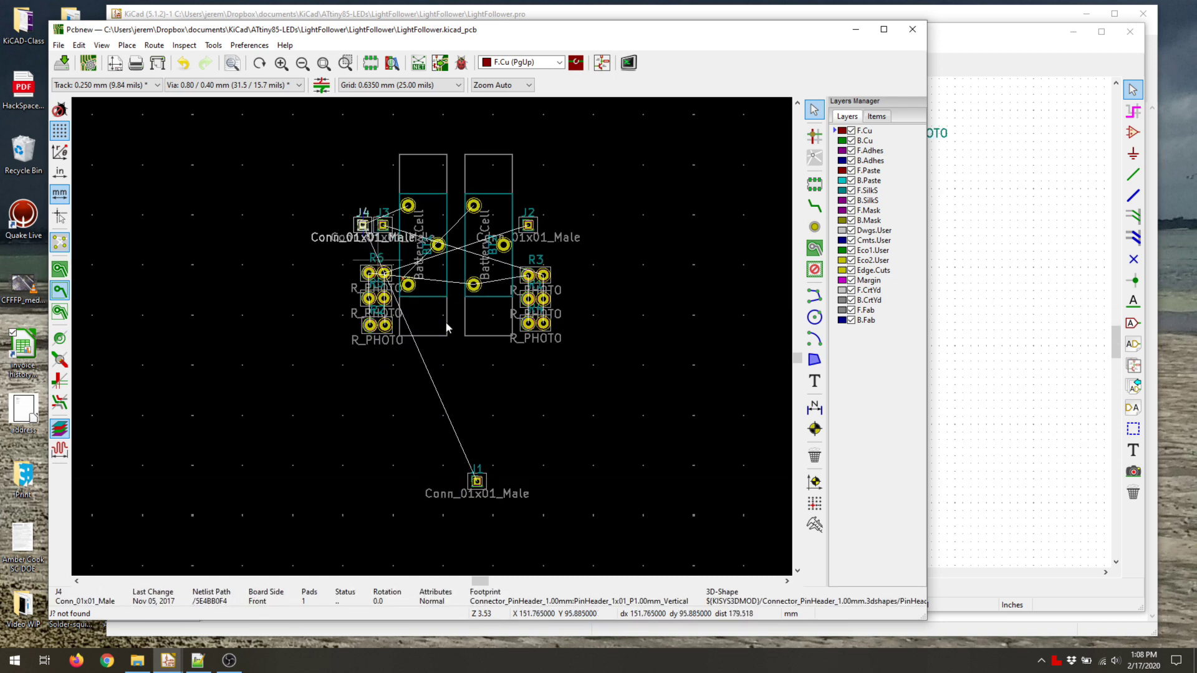
pyautogui.moveTo(479, 484); pyautogui.dragTo(548, 225)
pyautogui.scroll(3, 485, 237)
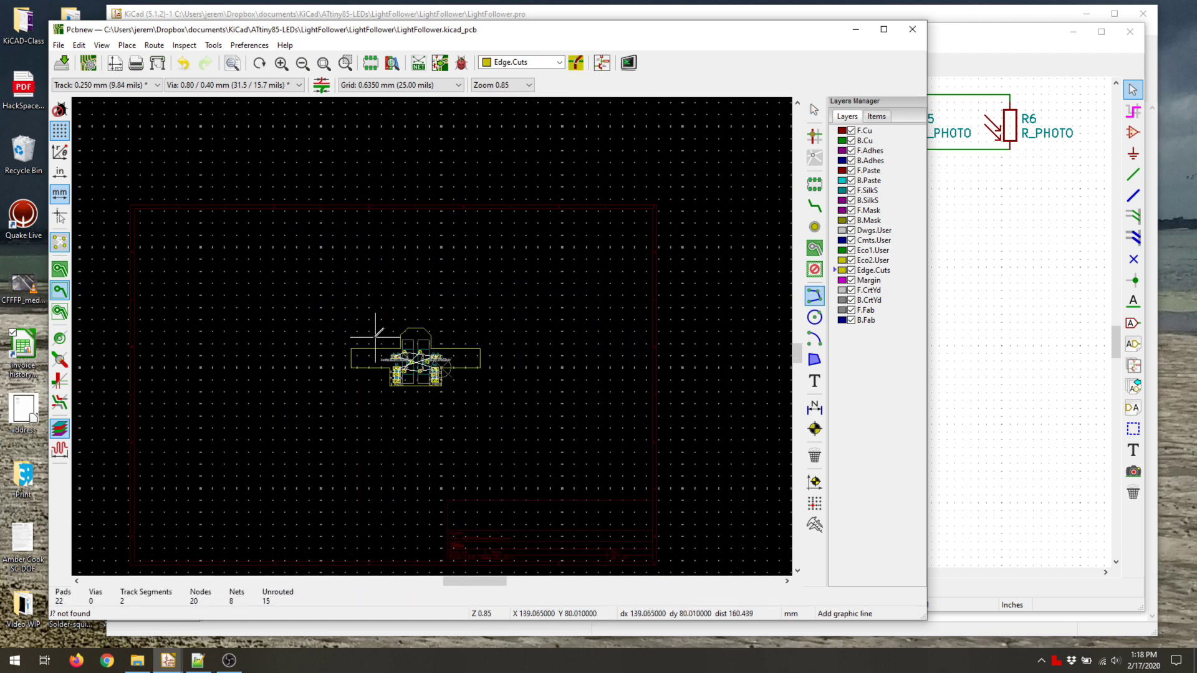
# - Zoom in on the board's top tab above the two battery cells
pyautogui.scroll(3, 486, 373)
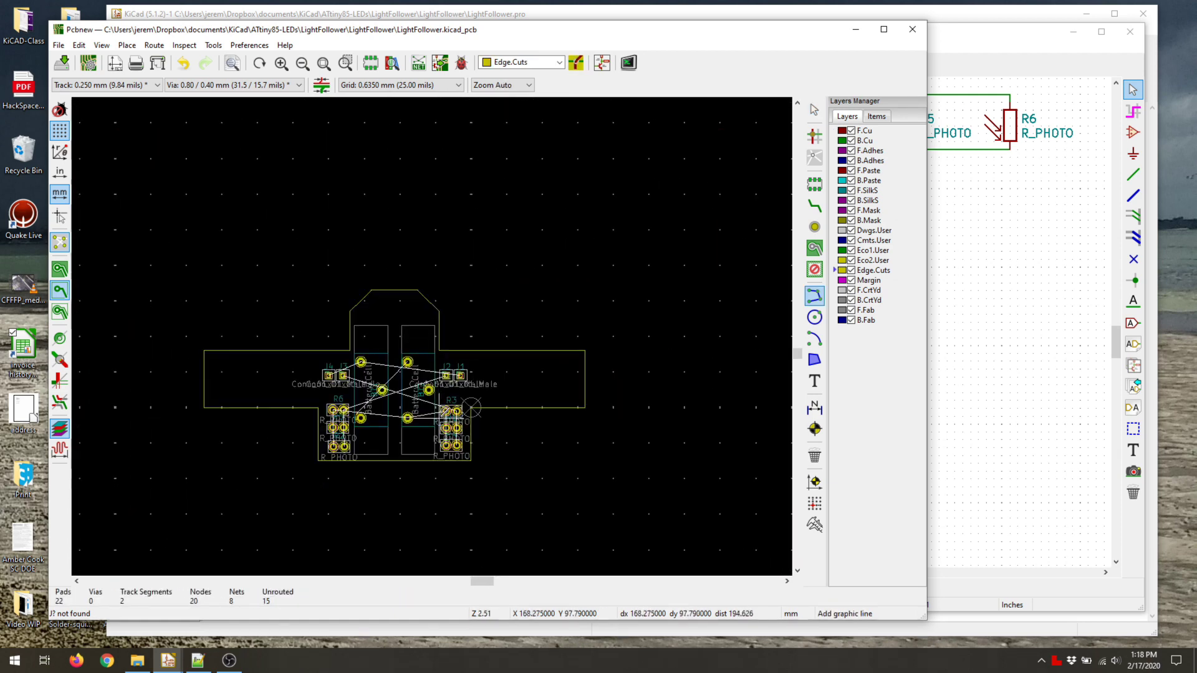
pyautogui.scroll(5, 485, 372)
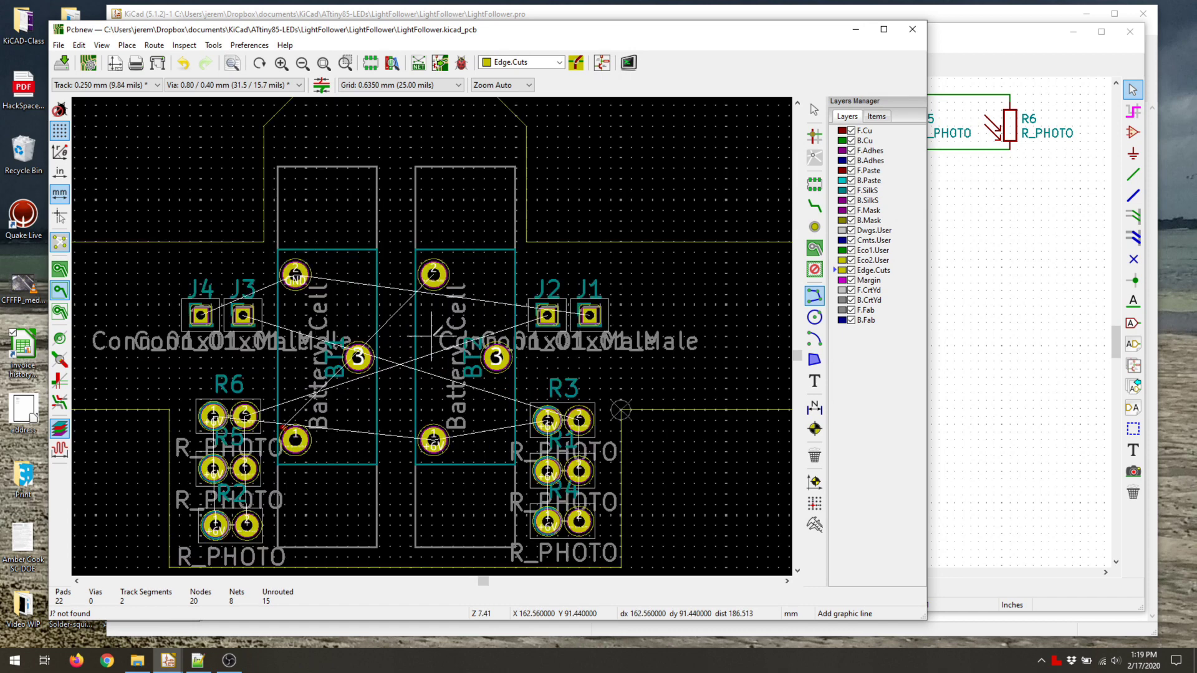
pyautogui.keyDown('shift'); pyautogui.scroll(2, 529, 223); pyautogui.keyUp('shift')
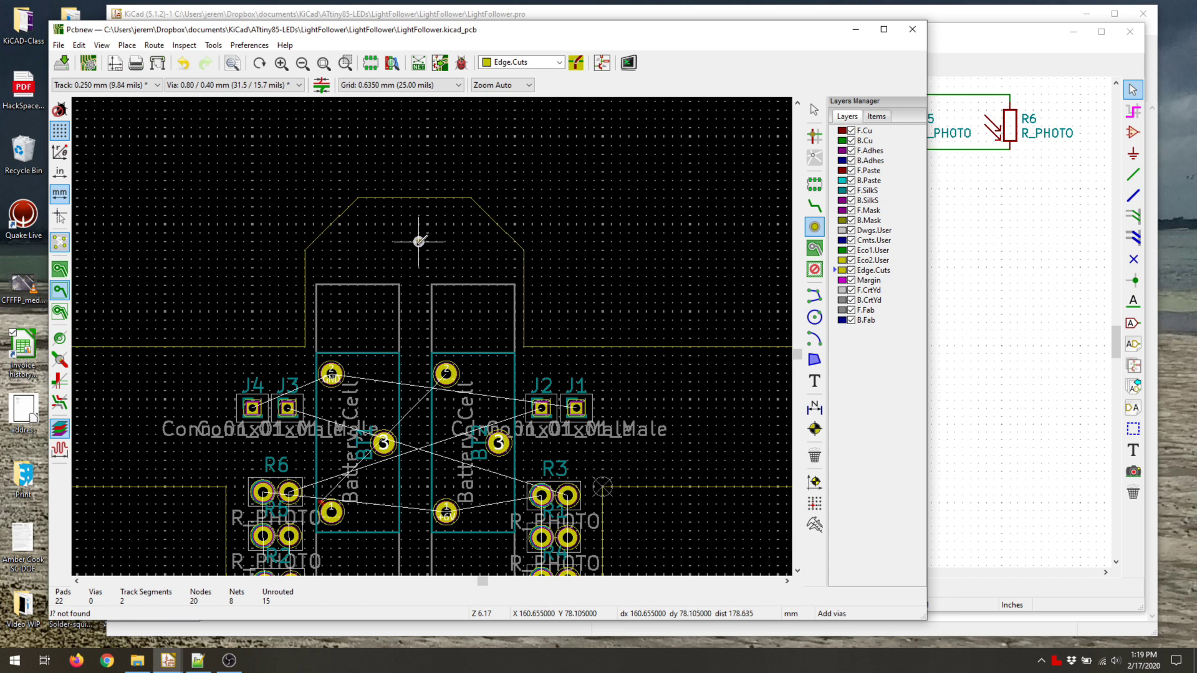
pyautogui.scroll(2, 524, 258)
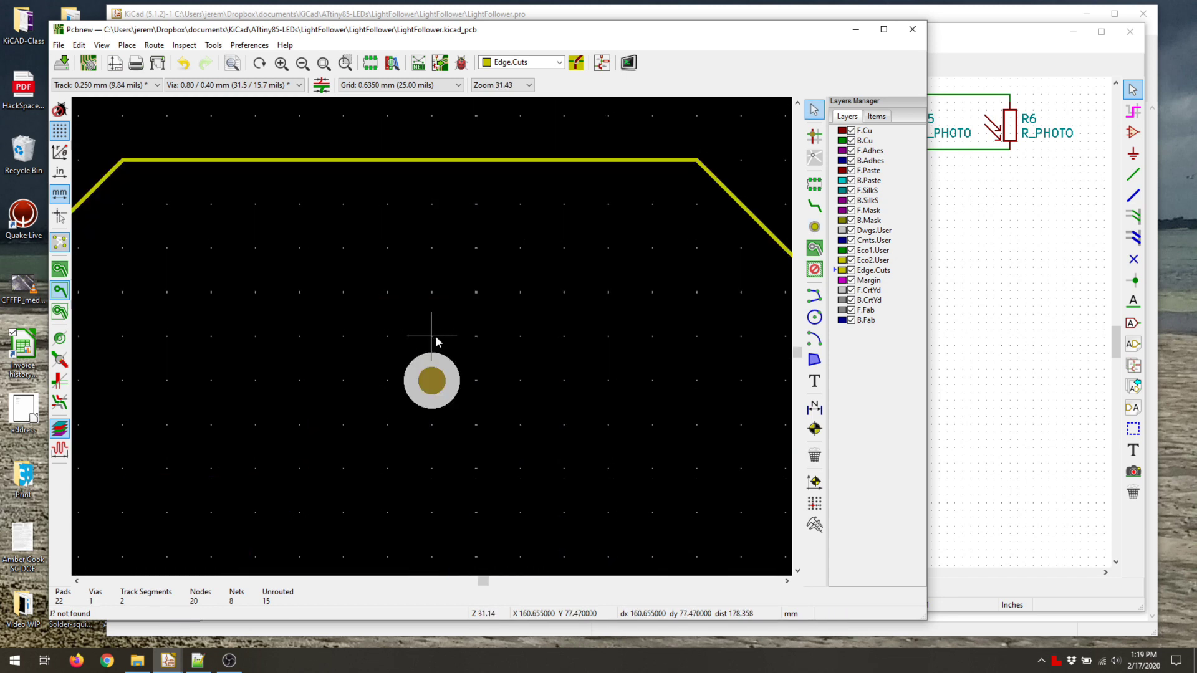
pyautogui.scroll(-4, 427, 337)
pyautogui.scroll(2, 395, 320)
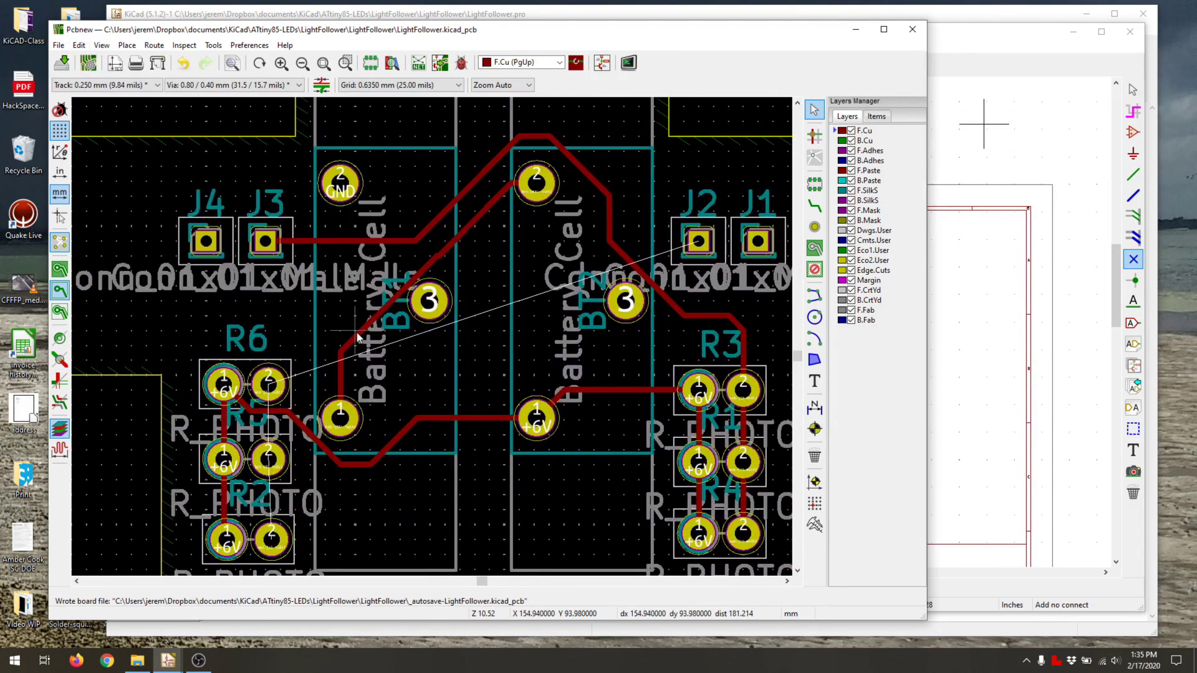
# - Delete the diagonal and vertical front-copper tracks and leftover stubs around BT1
pyautogui.click(358, 337)
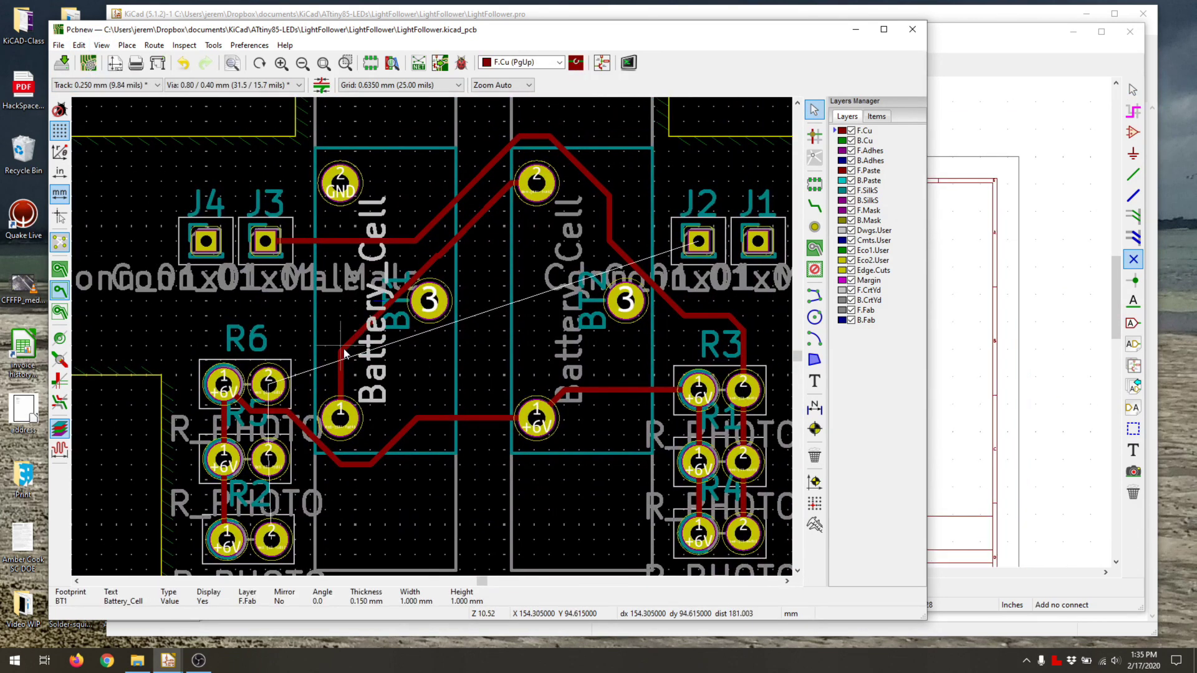
pyautogui.press('Delete')
pyautogui.click(477, 220)
pyautogui.press('Delete')
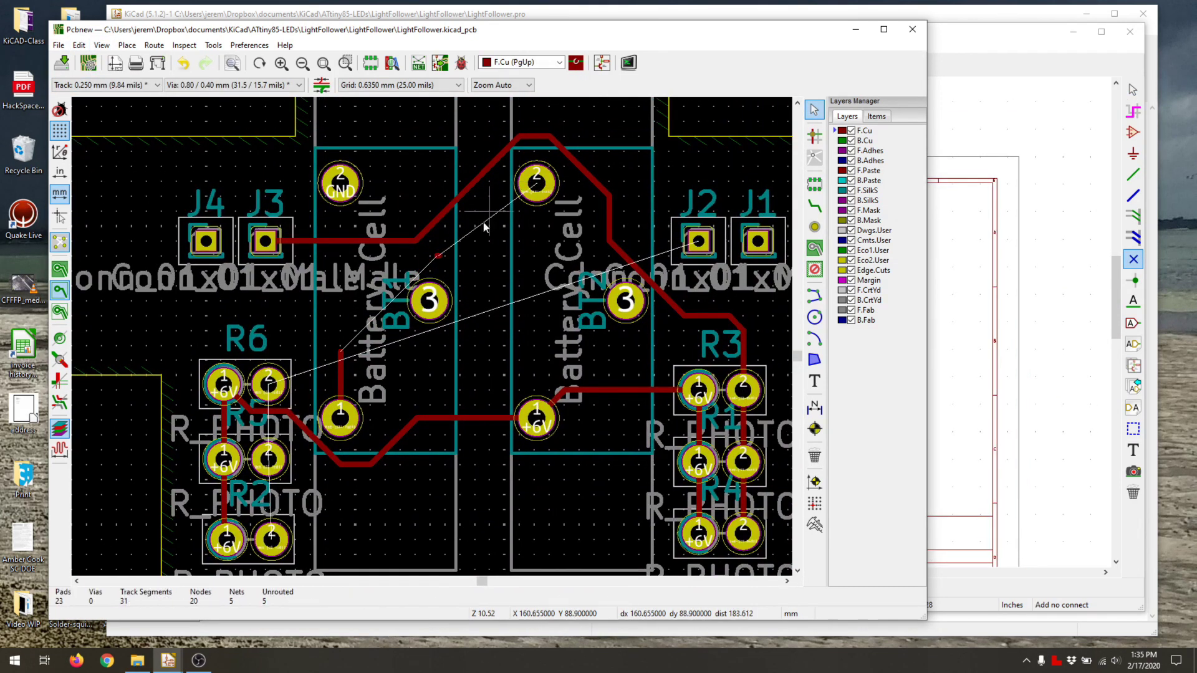
pyautogui.click(442, 256)
pyautogui.press('Escape')
pyautogui.click(437, 256)
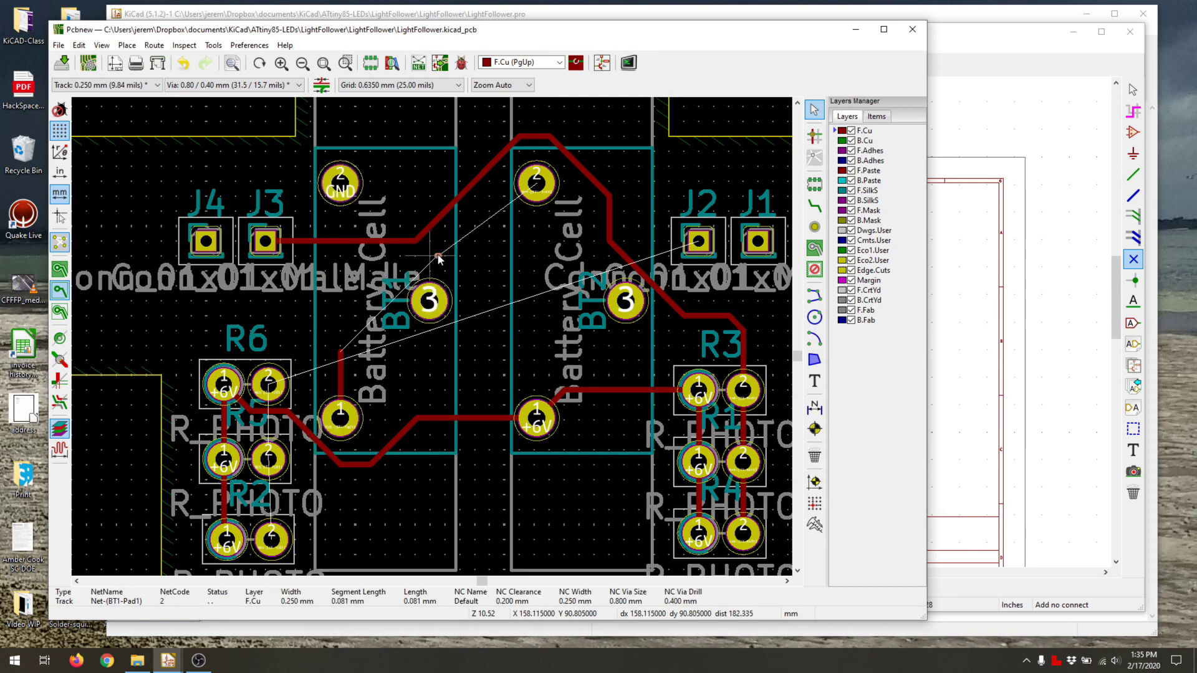
pyautogui.press('Delete')
pyautogui.click(341, 373)
pyautogui.press('Delete')
pyautogui.click(340, 391)
pyautogui.press('Delete')
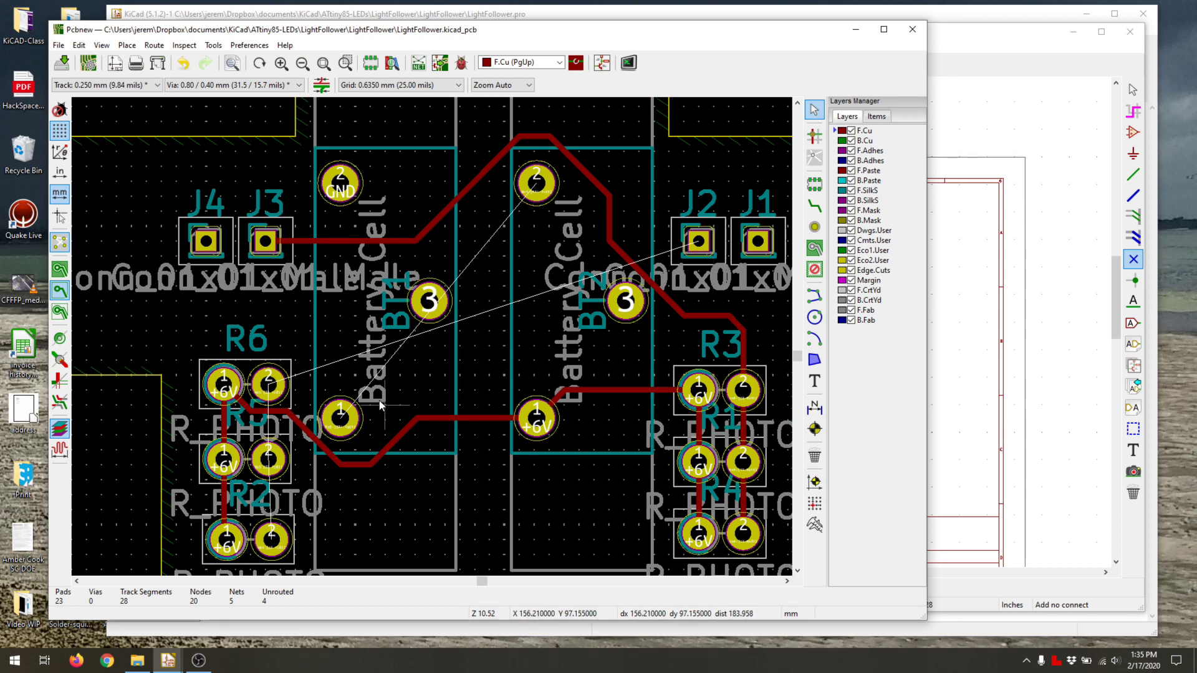
# - On B.Cu, route a track joining pad 2 of R2, the middle resistor and R6
pyautogui.click(523, 62)
pyautogui.click(514, 82)
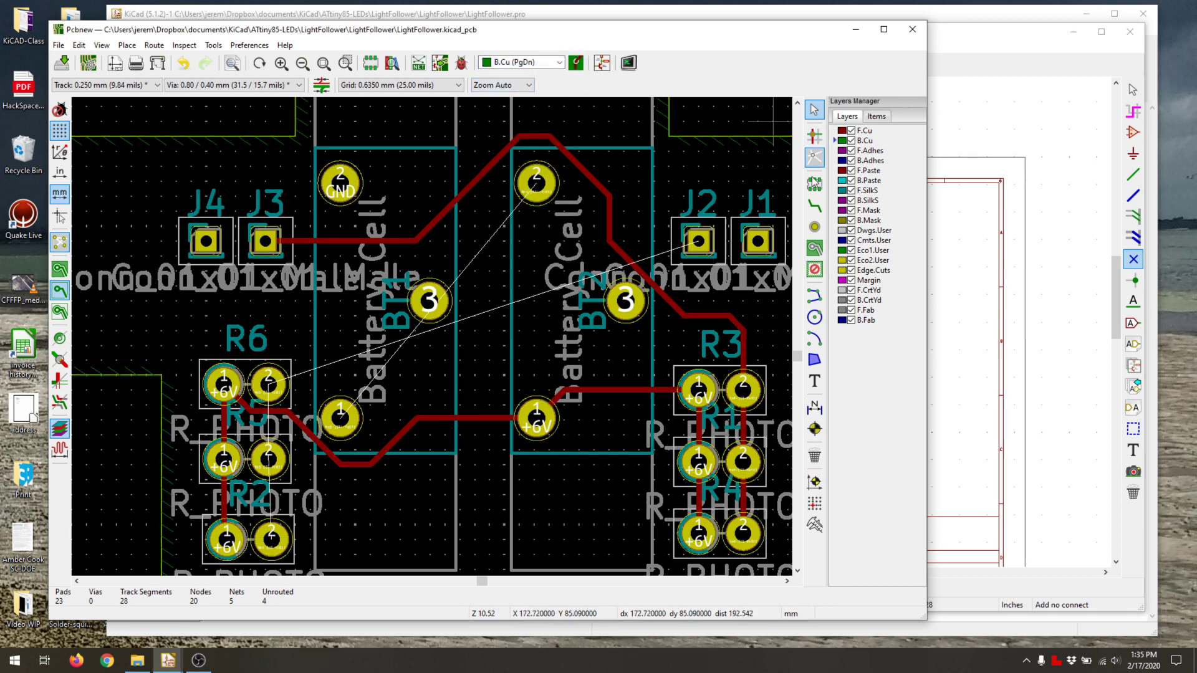
pyautogui.click(282, 537)
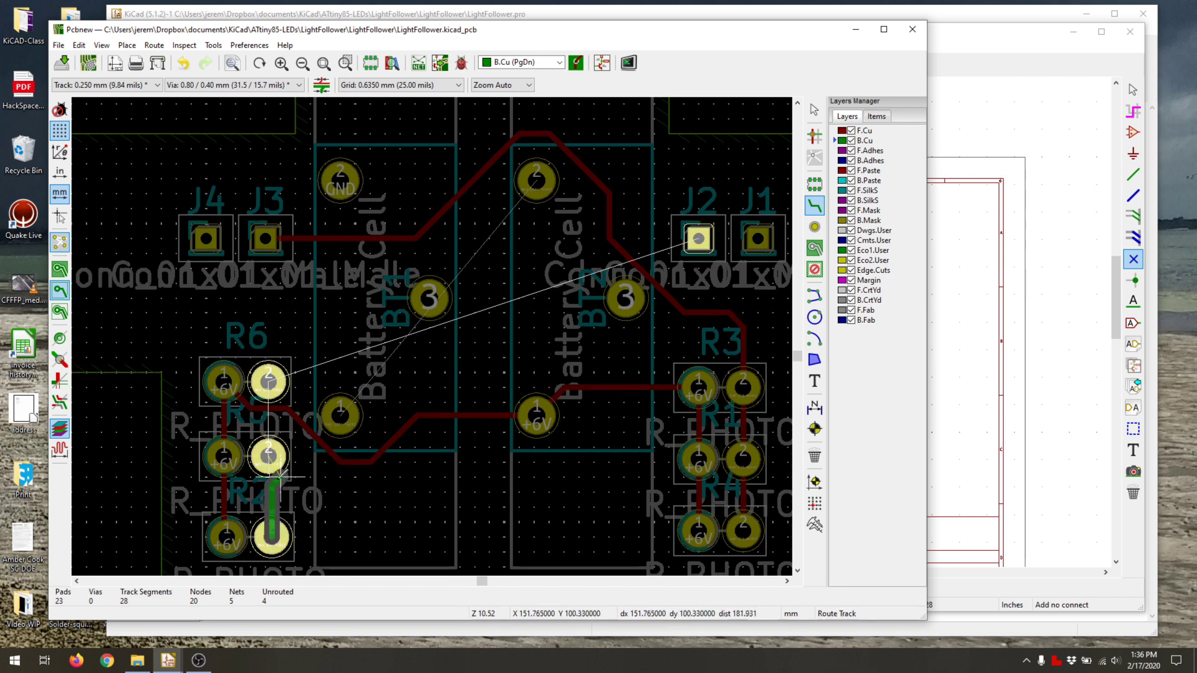
pyautogui.click(275, 455)
pyautogui.click(271, 446)
pyautogui.click(272, 381)
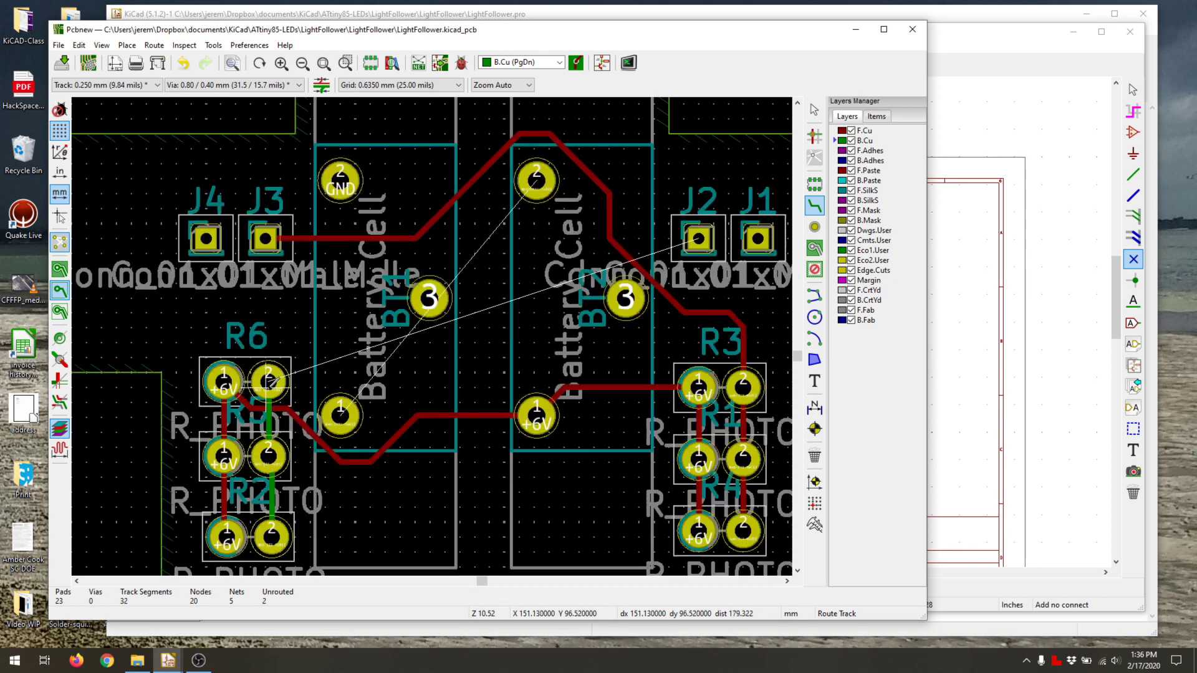
# - Route a back-copper track from R6's pad 2 across to J2's pad 1
pyautogui.click(271, 381)
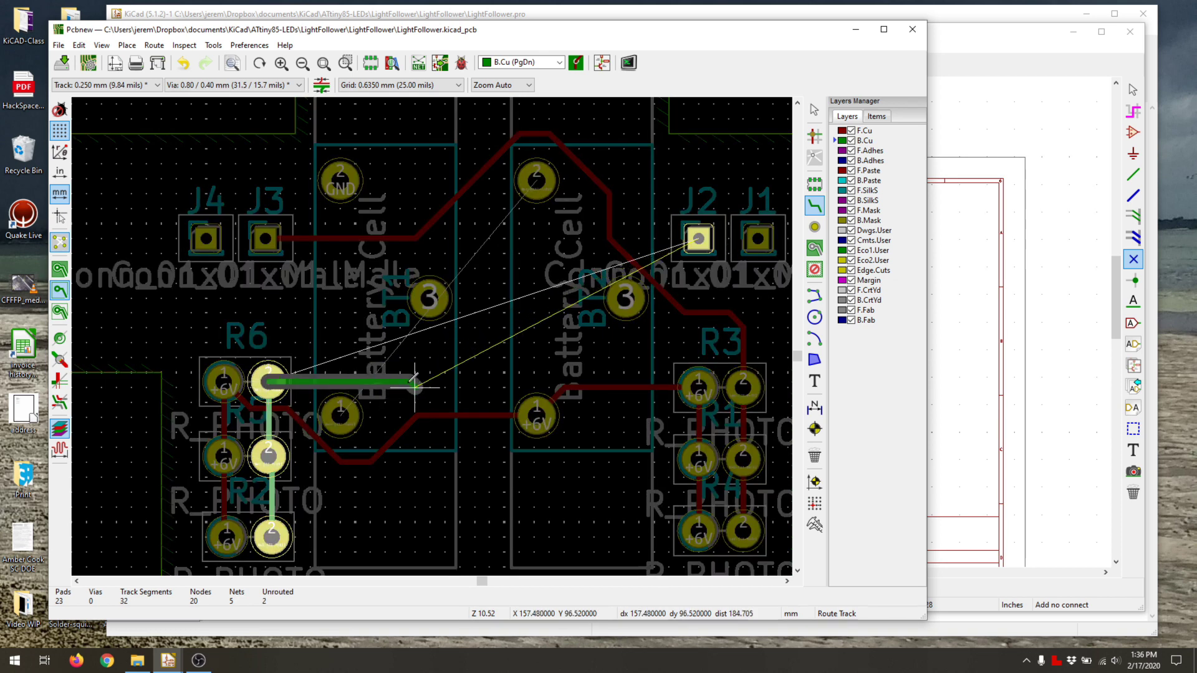
pyautogui.click(443, 374)
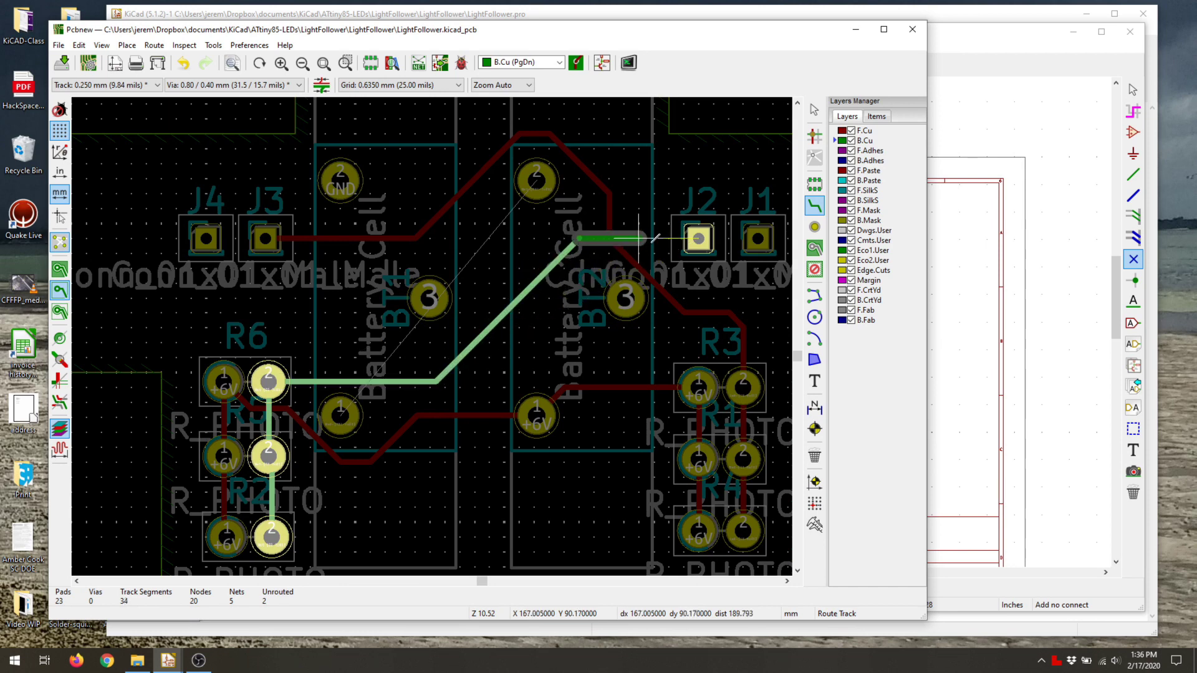
pyautogui.click(699, 238)
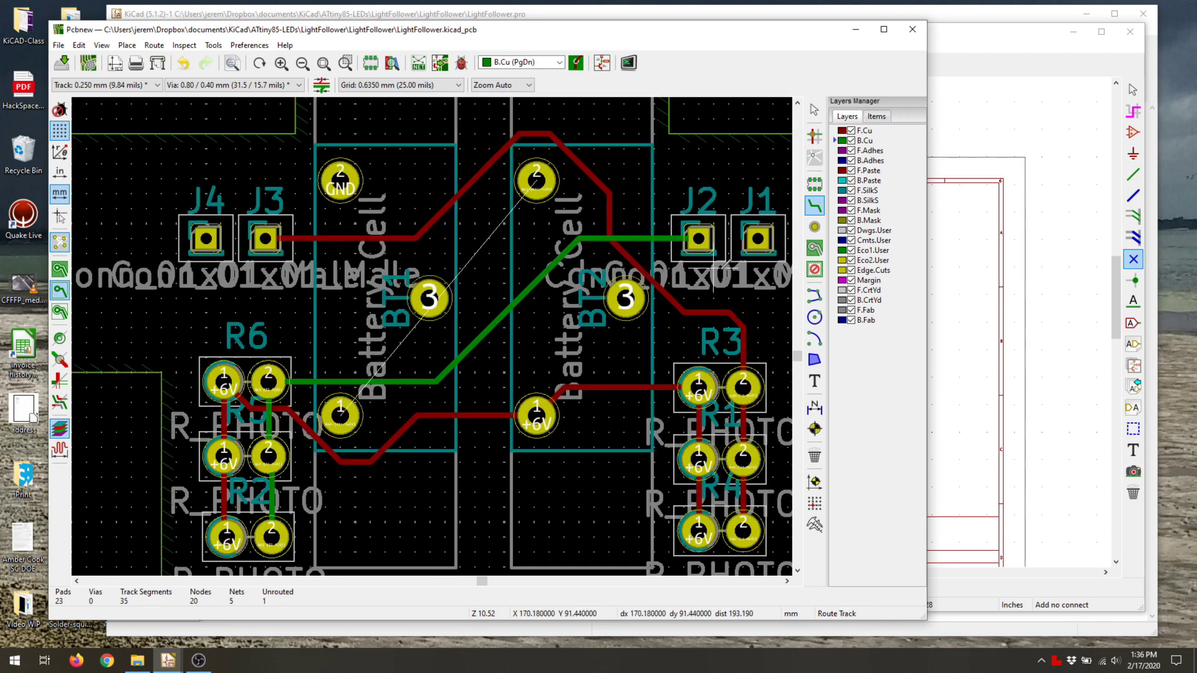
# - Scroll through the verification renders from Drills and Top Layer down to Bottom Silk Screen
pyautogui.click(523, 62)
pyautogui.click(518, 73)
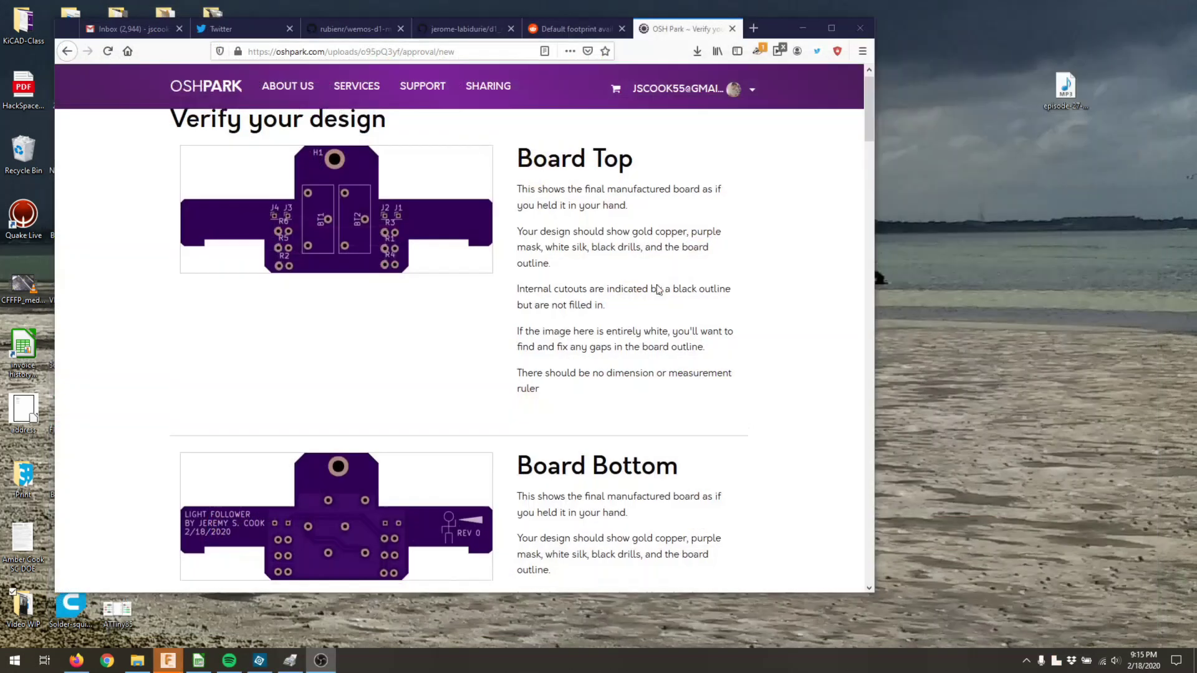
pyautogui.scroll(-2, 659, 290)
pyautogui.scroll(-1, 659, 290)
pyautogui.scroll(-4, 660, 287)
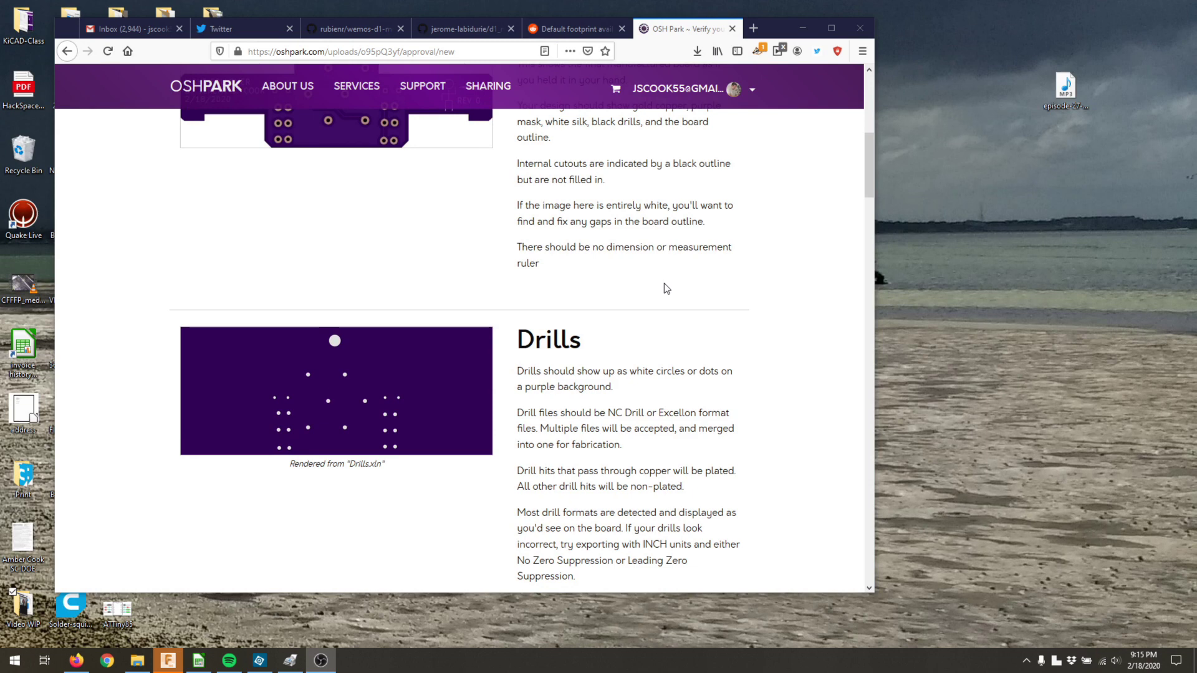
pyautogui.scroll(-2, 668, 286)
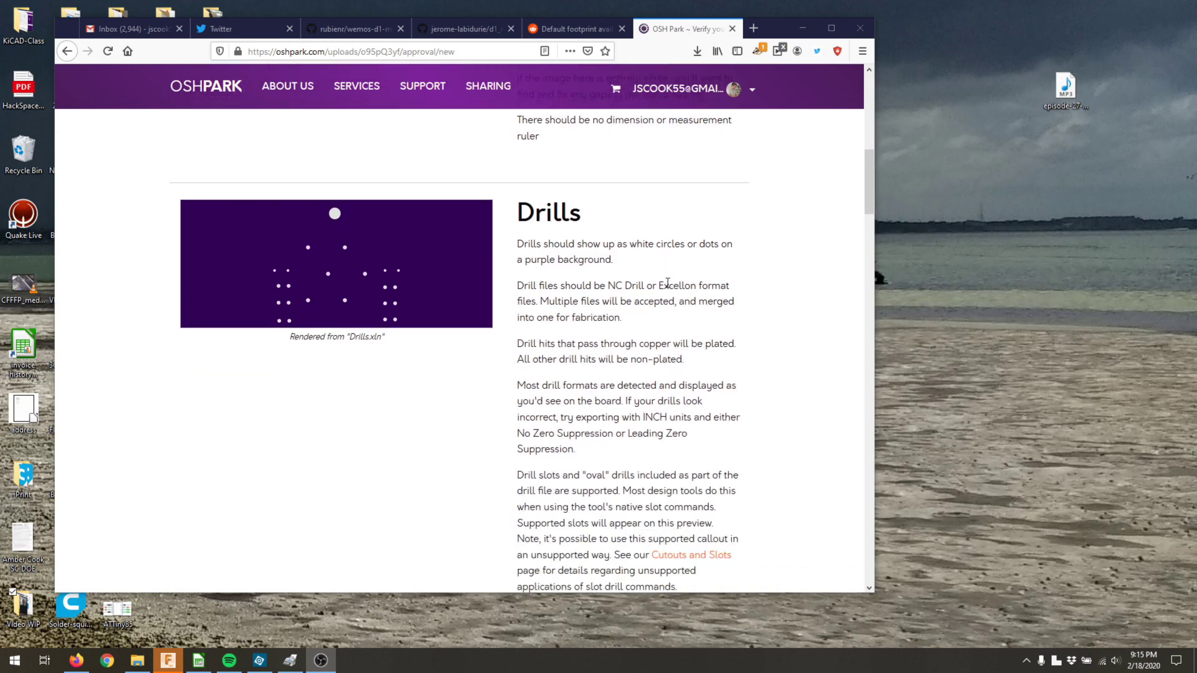
pyautogui.scroll(-10, 669, 284)
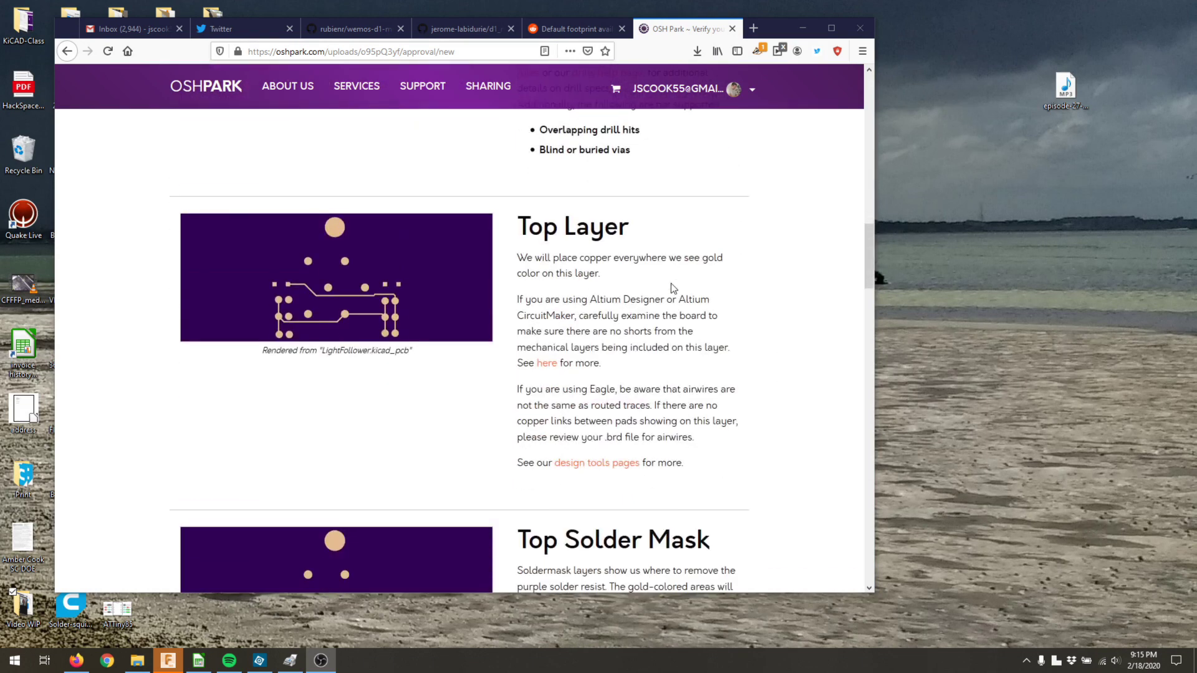
pyautogui.scroll(-15, 671, 283)
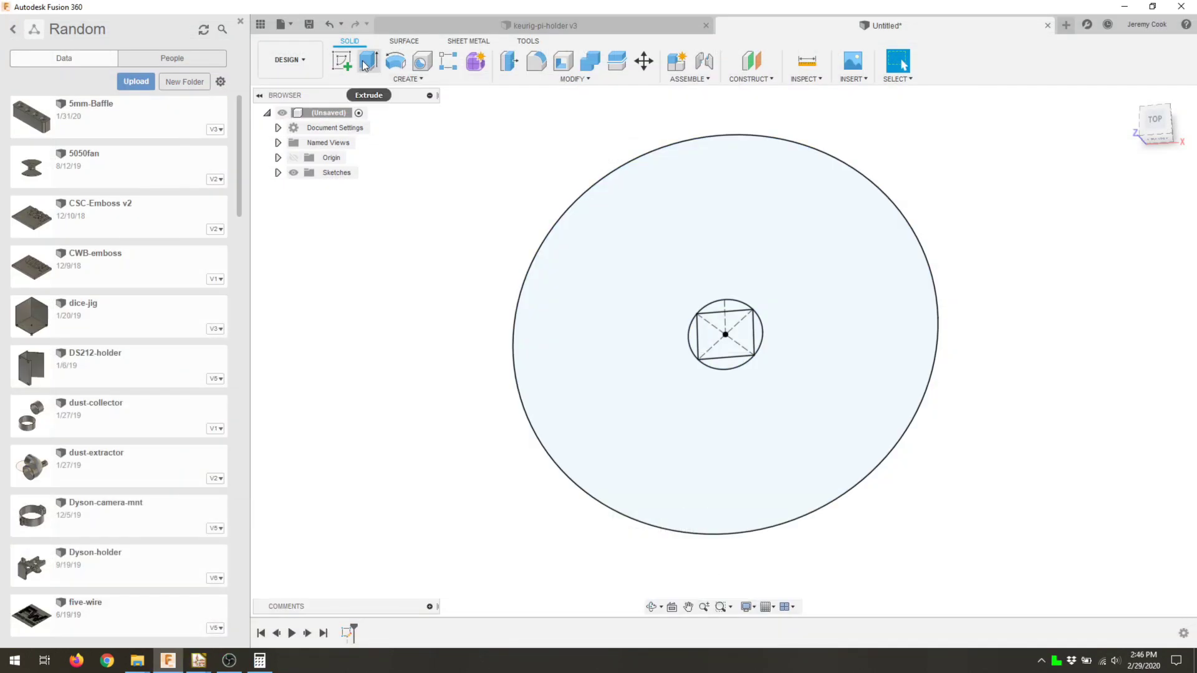
# - Extrude the large disc and the small-circle sliver profiles into a thick cylinder
pyautogui.click(369, 60)
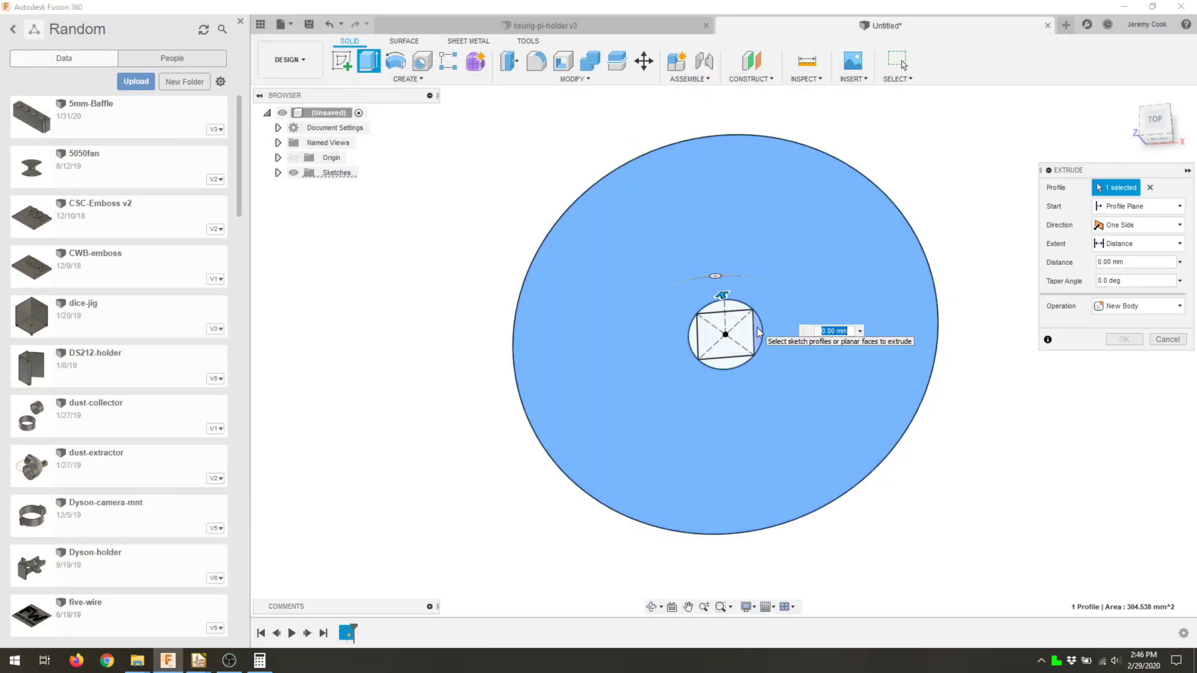
pyautogui.click(735, 365)
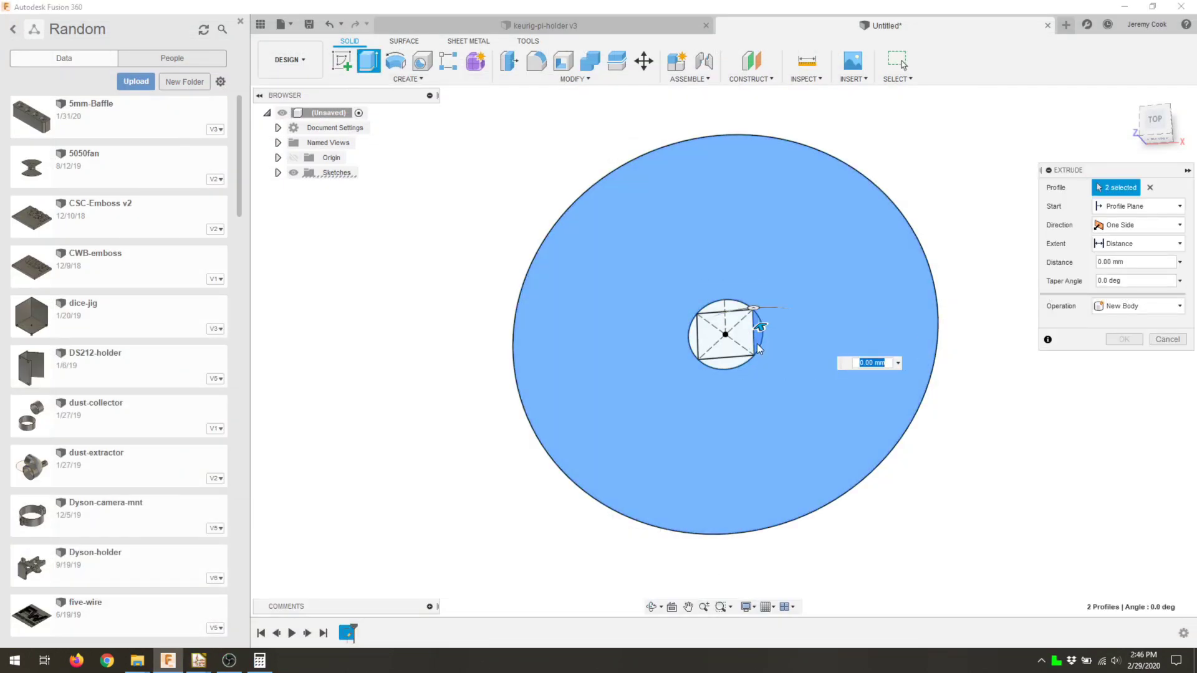
pyautogui.click(734, 365)
pyautogui.click(736, 314)
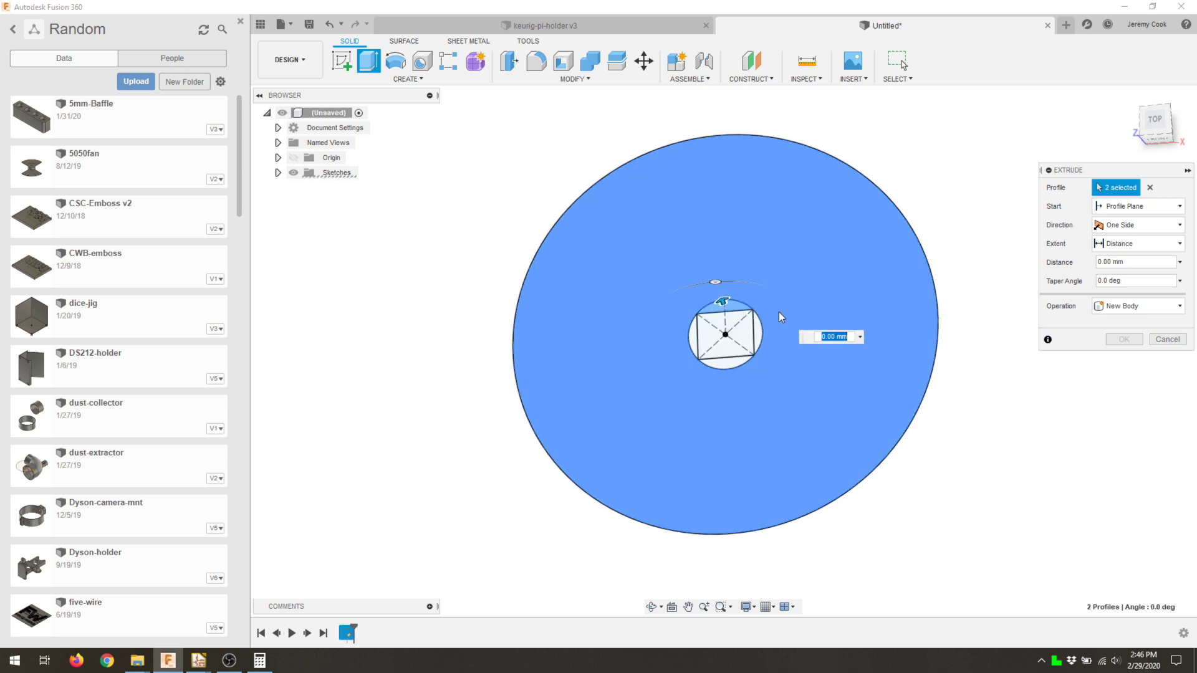
pyautogui.moveTo(736, 313); pyautogui.dragTo(697, 472)
pyautogui.press('Return')
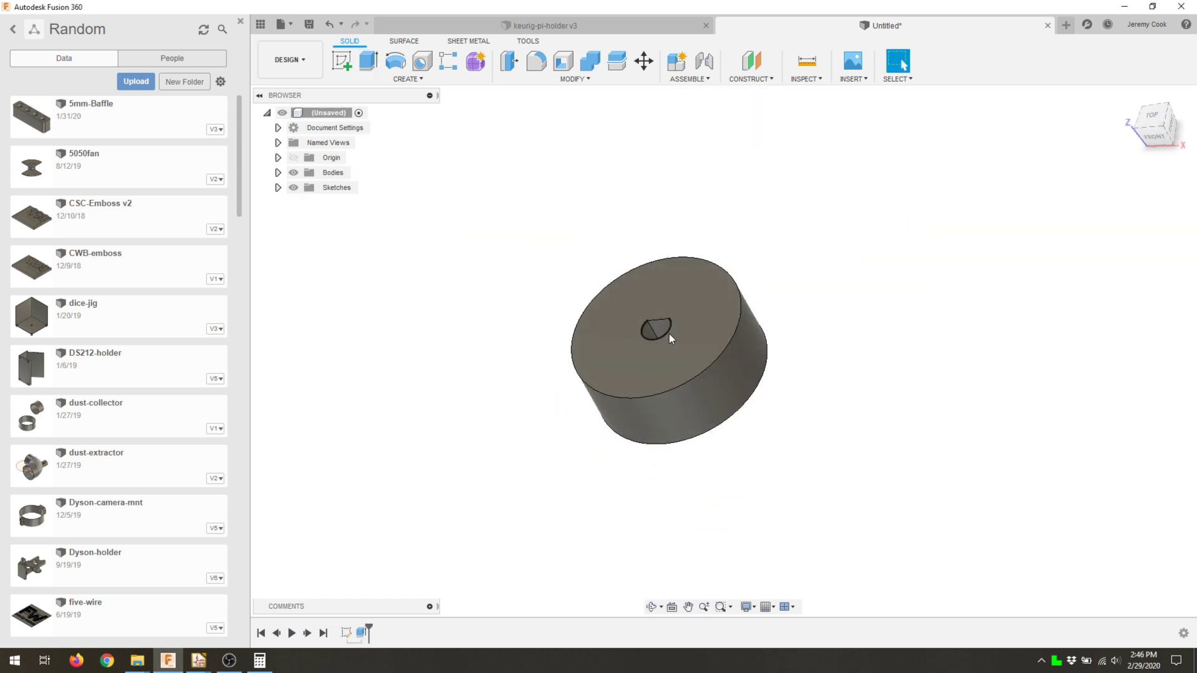
# - Chamfer the cylinder's rim edges by 1 mm
pyautogui.click(555, 79)
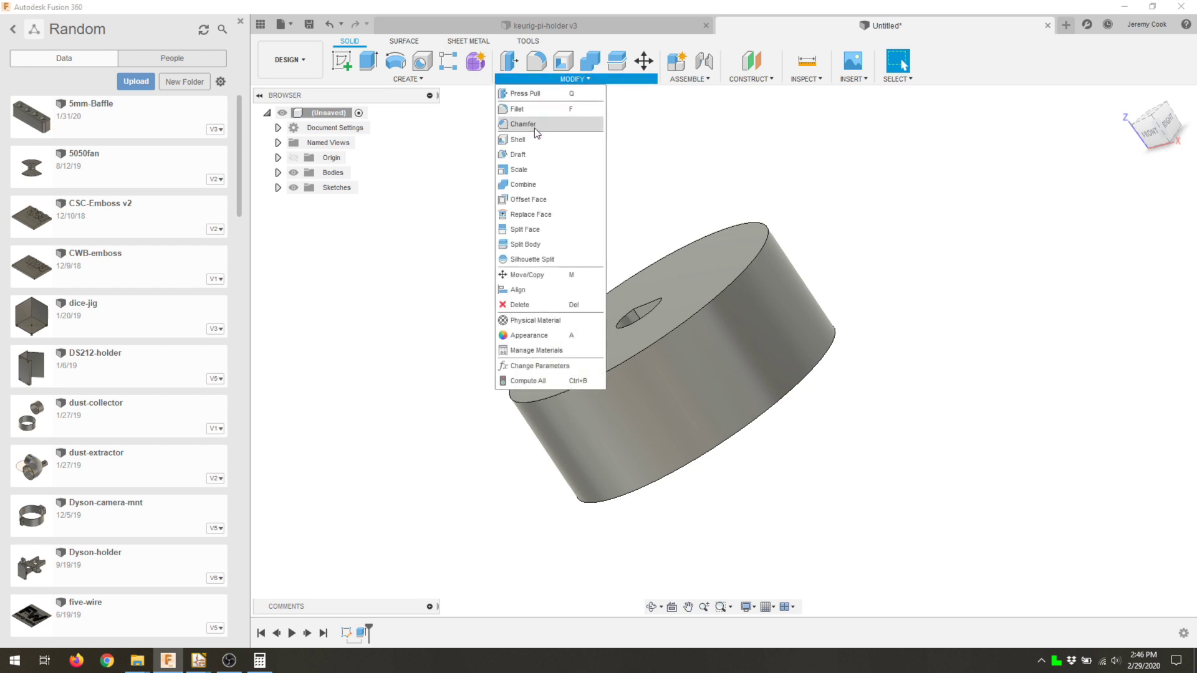
pyautogui.click(534, 129)
pyautogui.click(803, 321)
pyautogui.write('1')
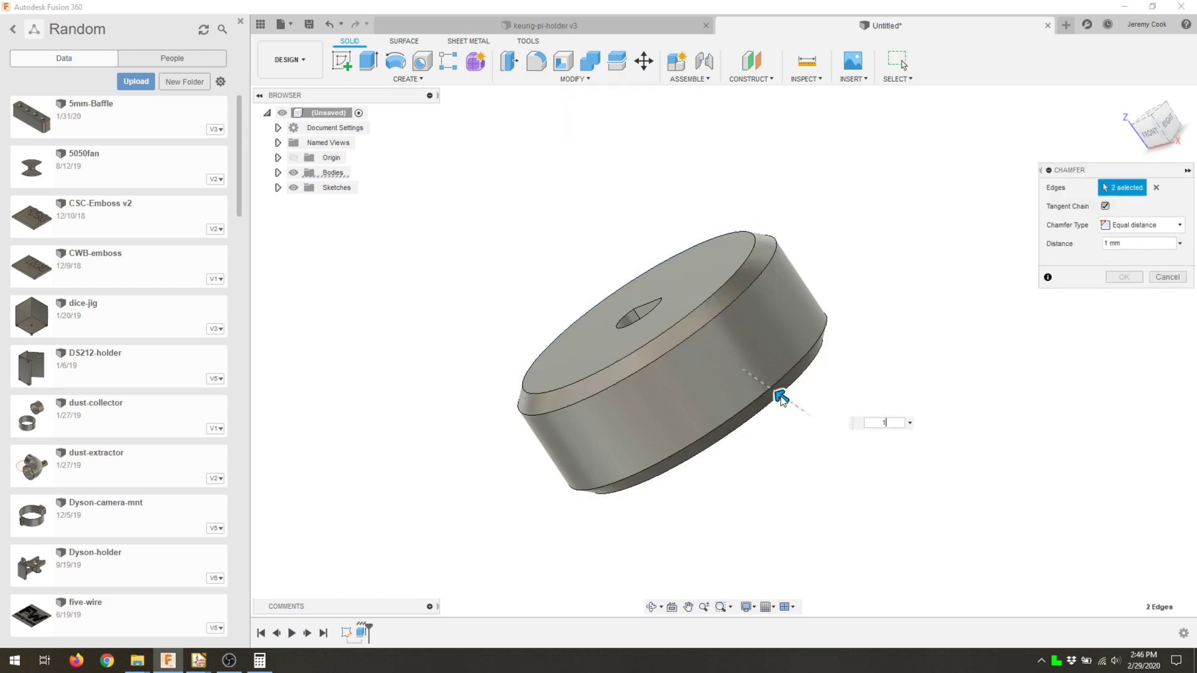
pyautogui.press('Return')
pyautogui.keyDown('shift'); pyautogui.moveTo(689, 339); pyautogui.dragTo(374, 409, button='middle'); pyautogui.keyUp('shift')
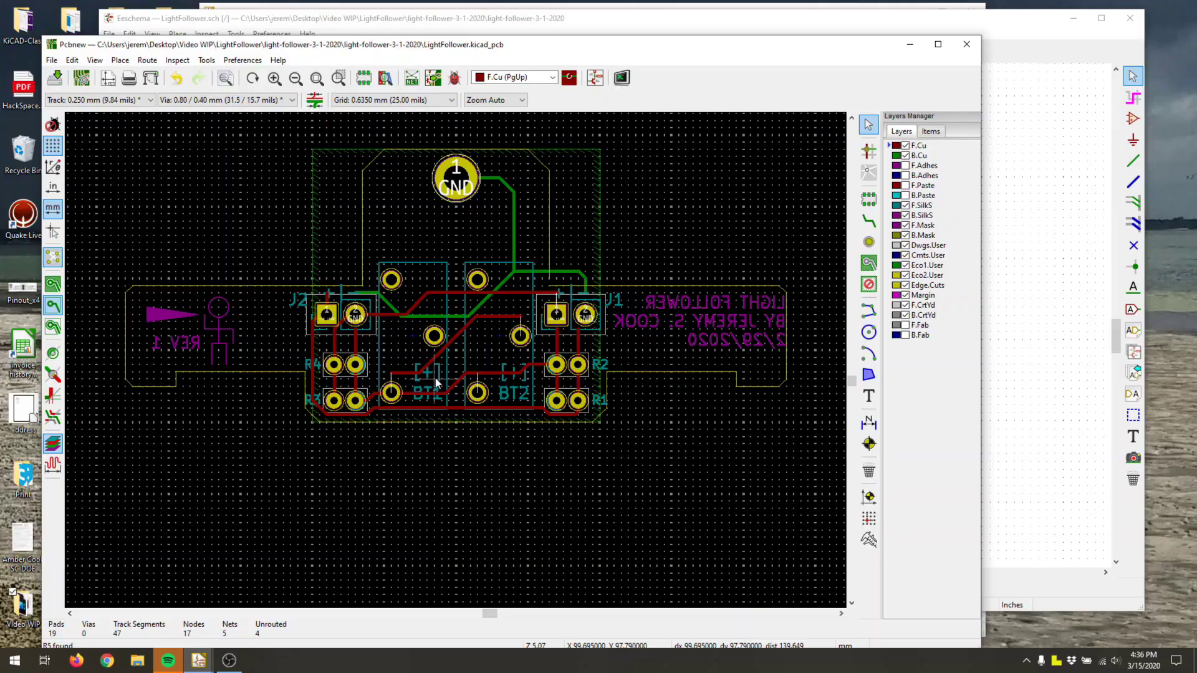
pyautogui.scroll(5, 391, 349)
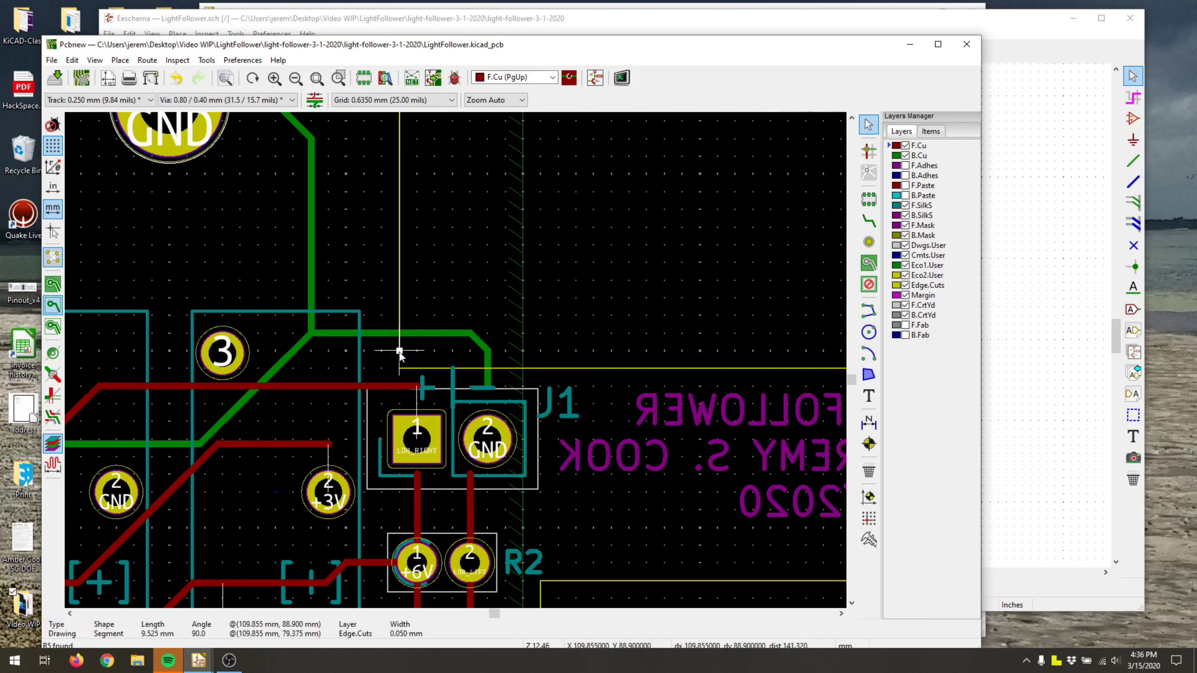
pyautogui.scroll(-5, 470, 351)
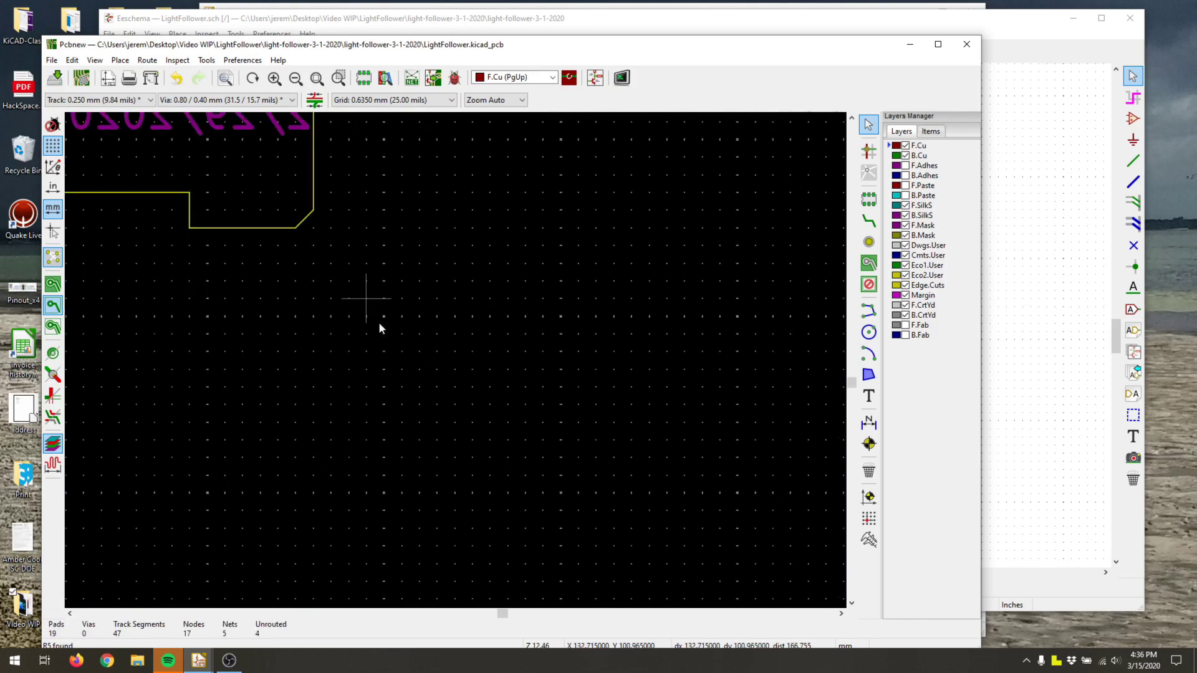
pyautogui.moveTo(379, 322); pyautogui.dragTo(631, 454, button='middle')
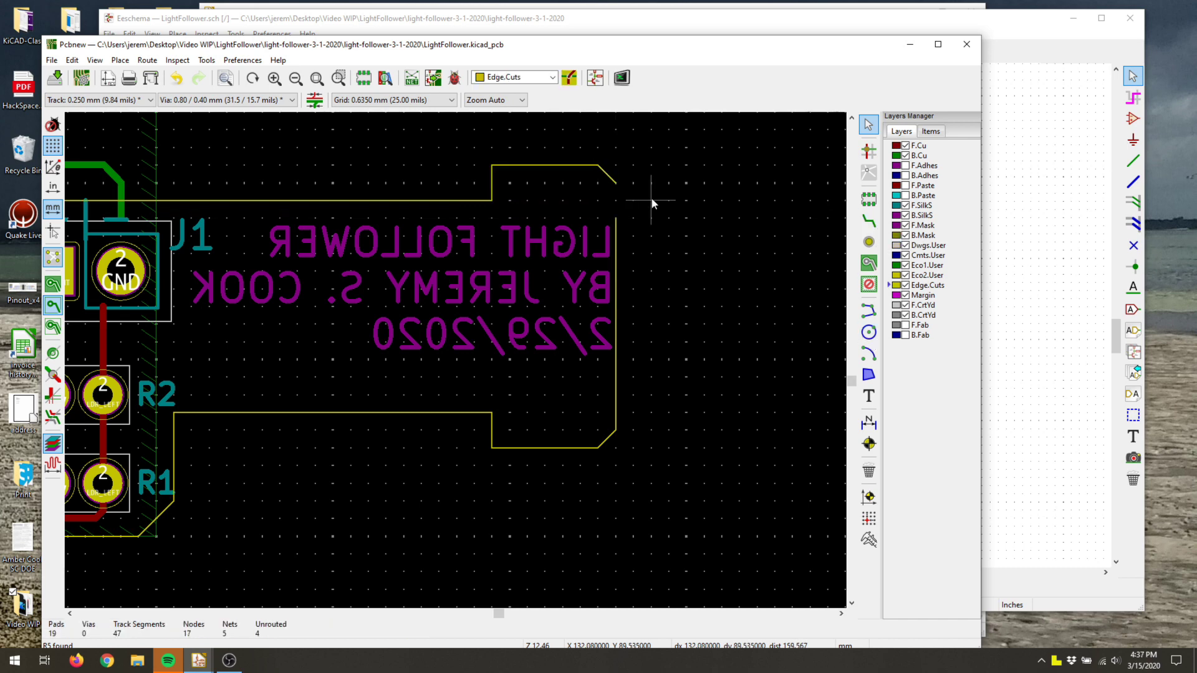
pyautogui.click(617, 228)
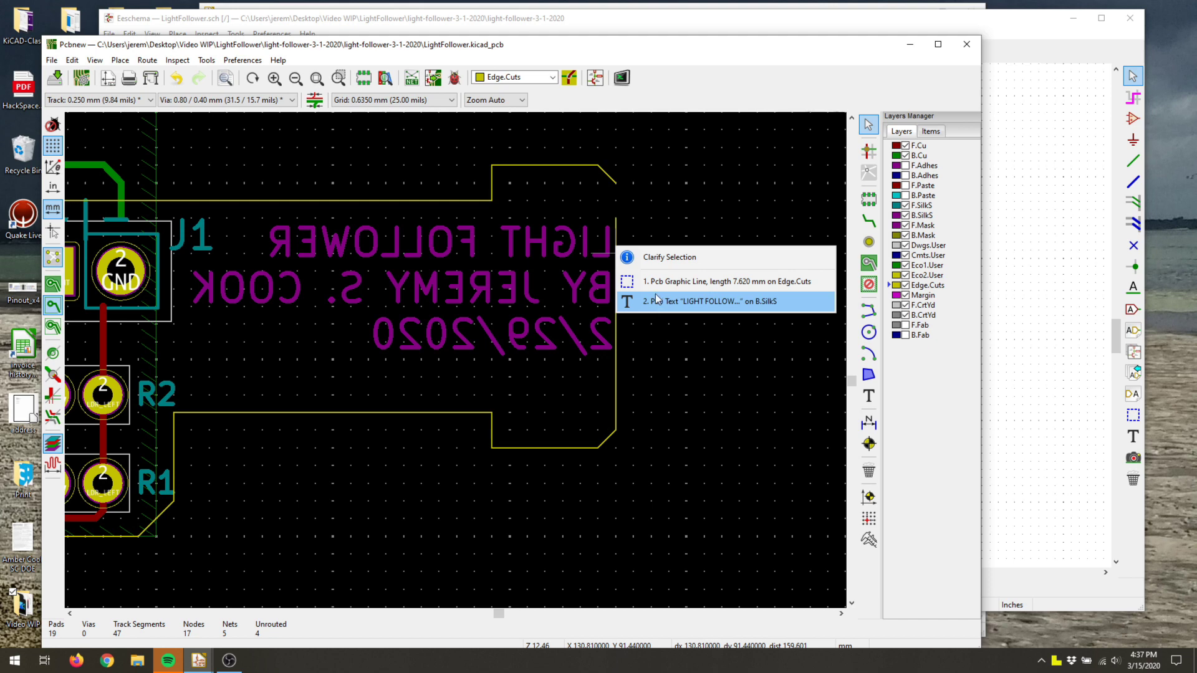
pyautogui.click(723, 278)
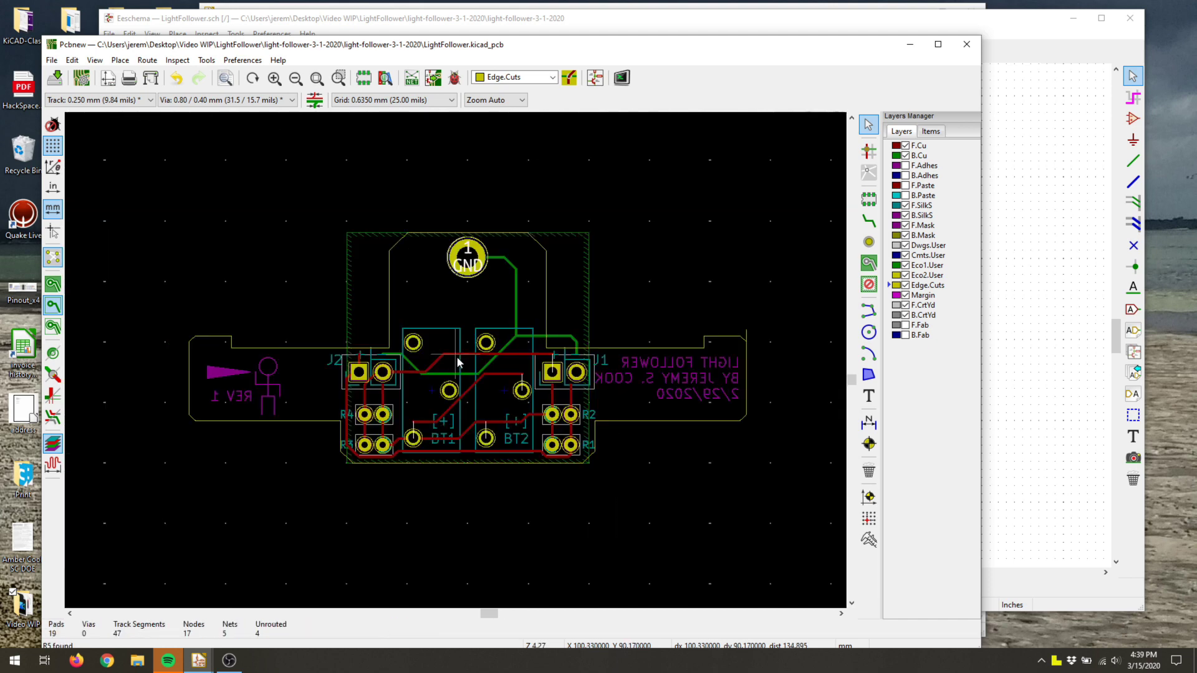
pyautogui.hotkey('ctrl', 's')
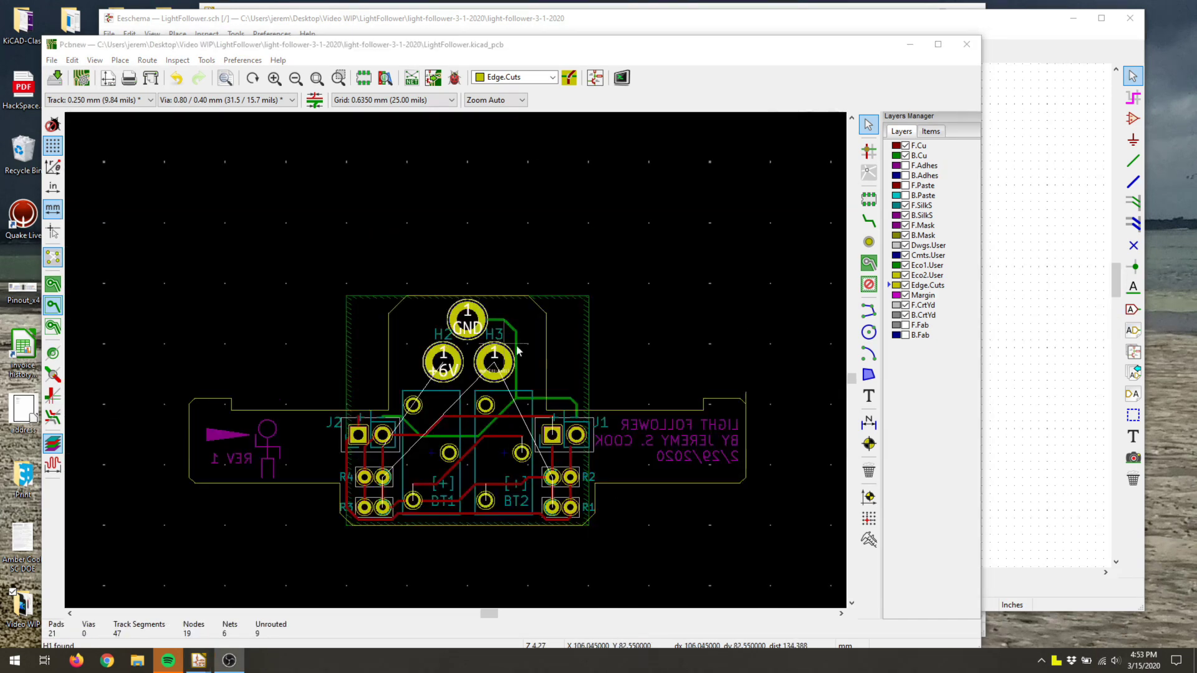
# - Move mounting hole H3 further right and H2 further left
pyautogui.scroll(5, 435, 329)
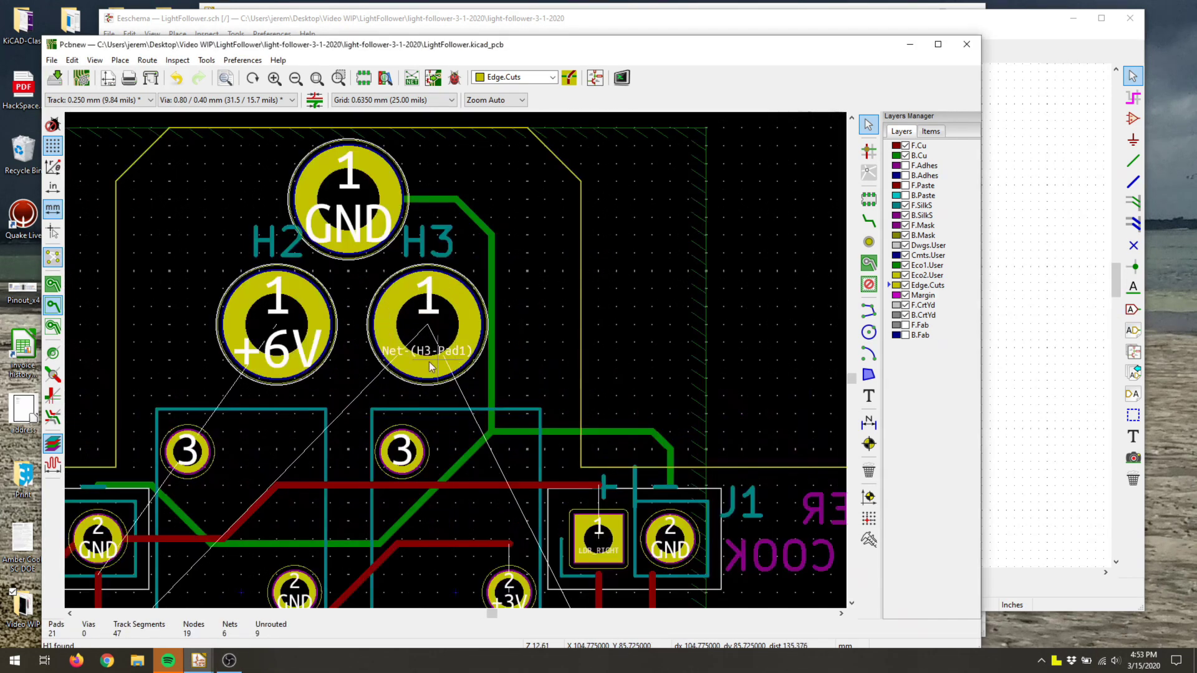
pyautogui.click(434, 328)
pyautogui.click(481, 365)
pyautogui.press('m')
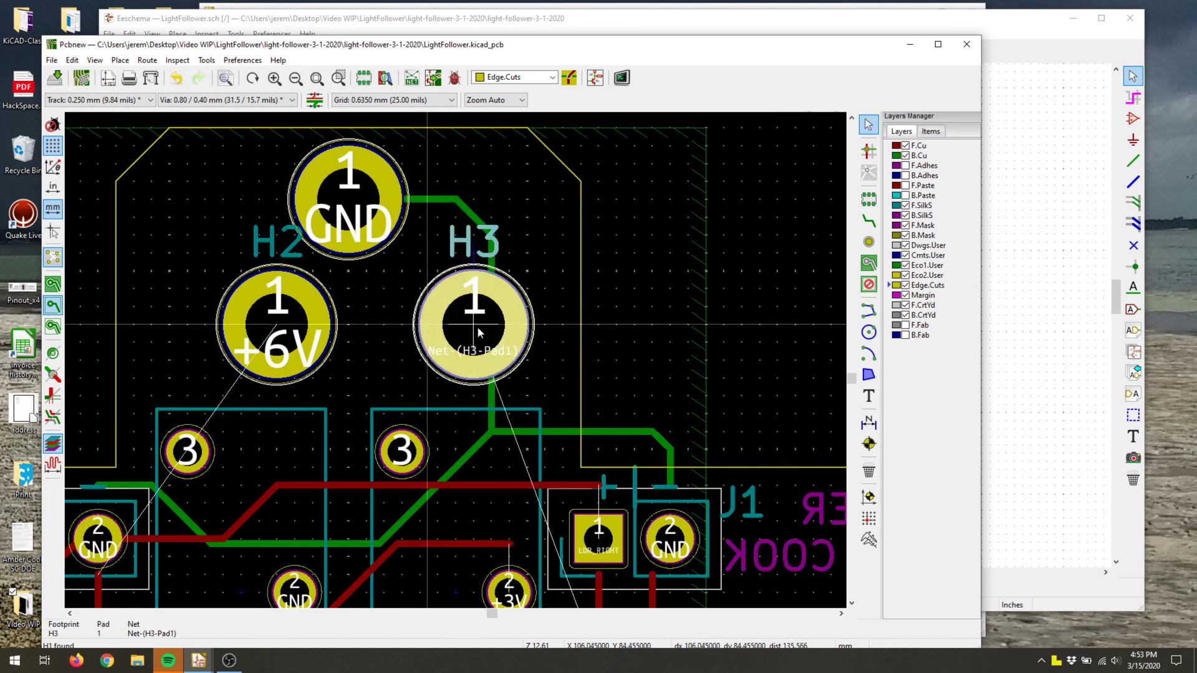
pyautogui.click(510, 326)
pyautogui.click(257, 328)
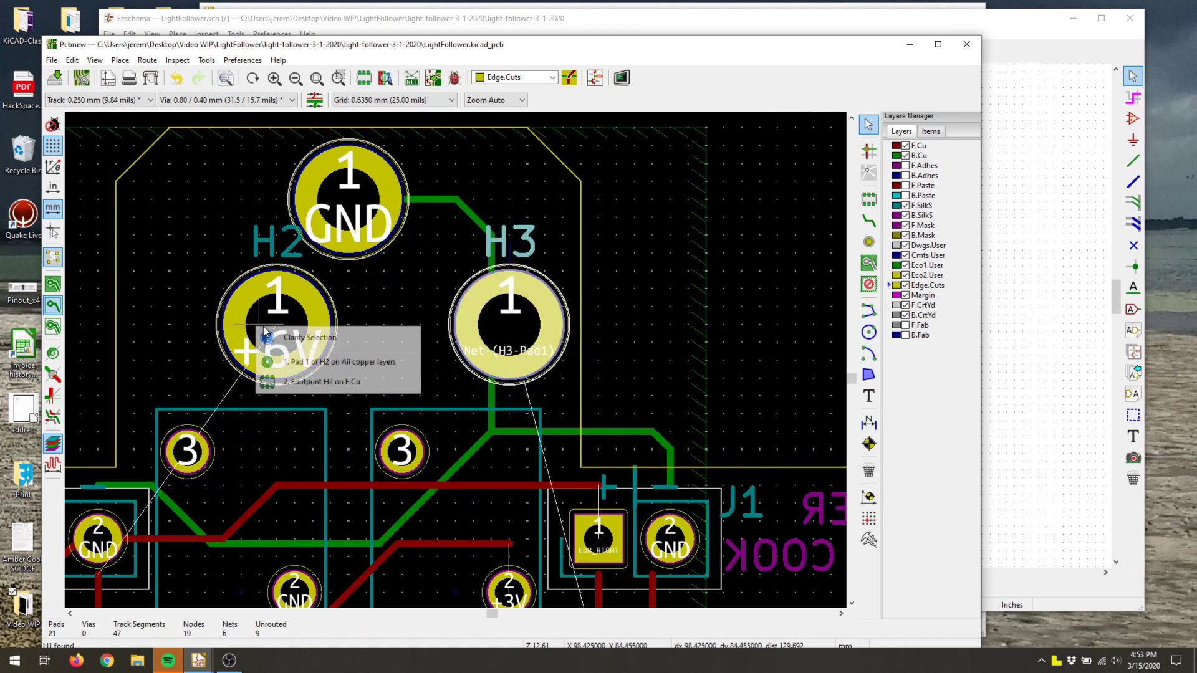
pyautogui.click(305, 362)
pyautogui.press('m')
pyautogui.click(200, 324)
# - Slant the board-edge segment beside H3 and draw a diagonal Edge.Cuts corner line
pyautogui.moveTo(374, 341); pyautogui.dragTo(460, 381, button='middle')
pyautogui.scroll(-3, 461, 380)
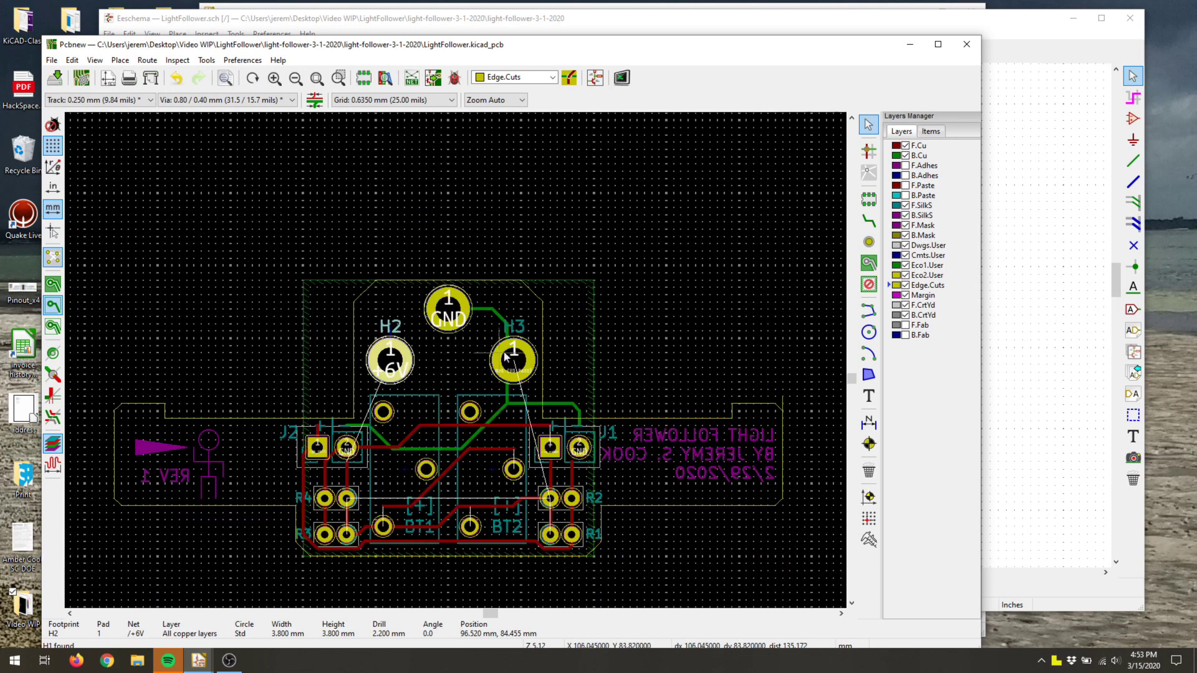
pyautogui.scroll(3, 593, 316)
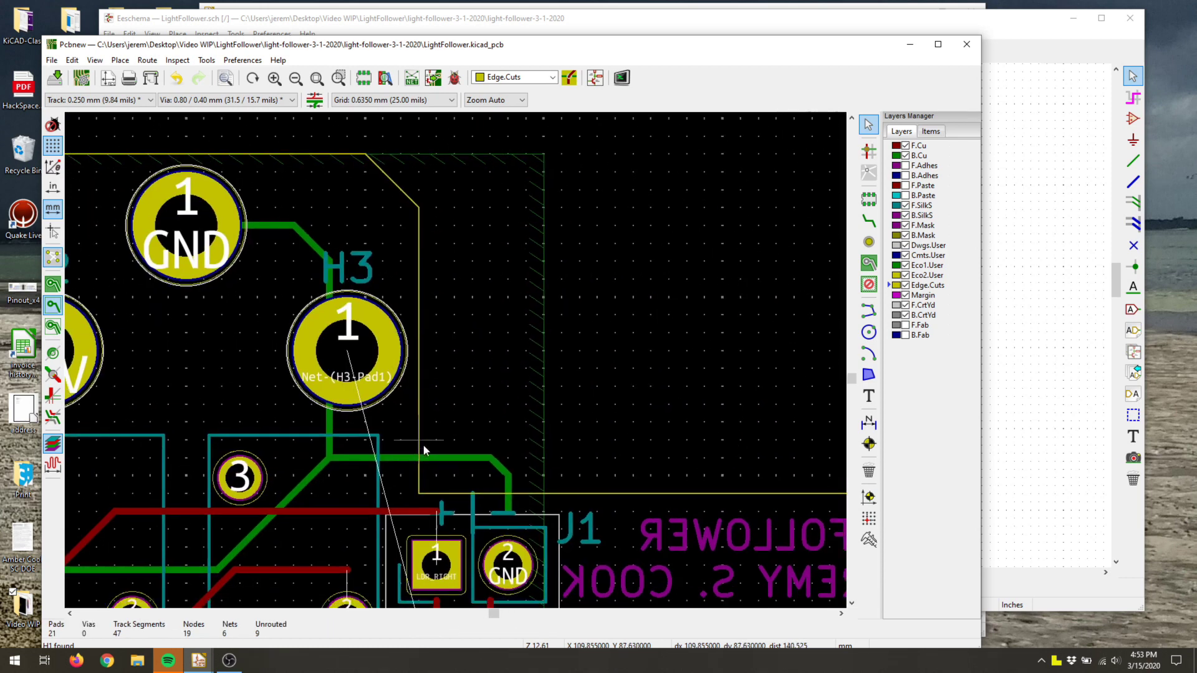
pyautogui.moveTo(405, 403); pyautogui.dragTo(403, 402)
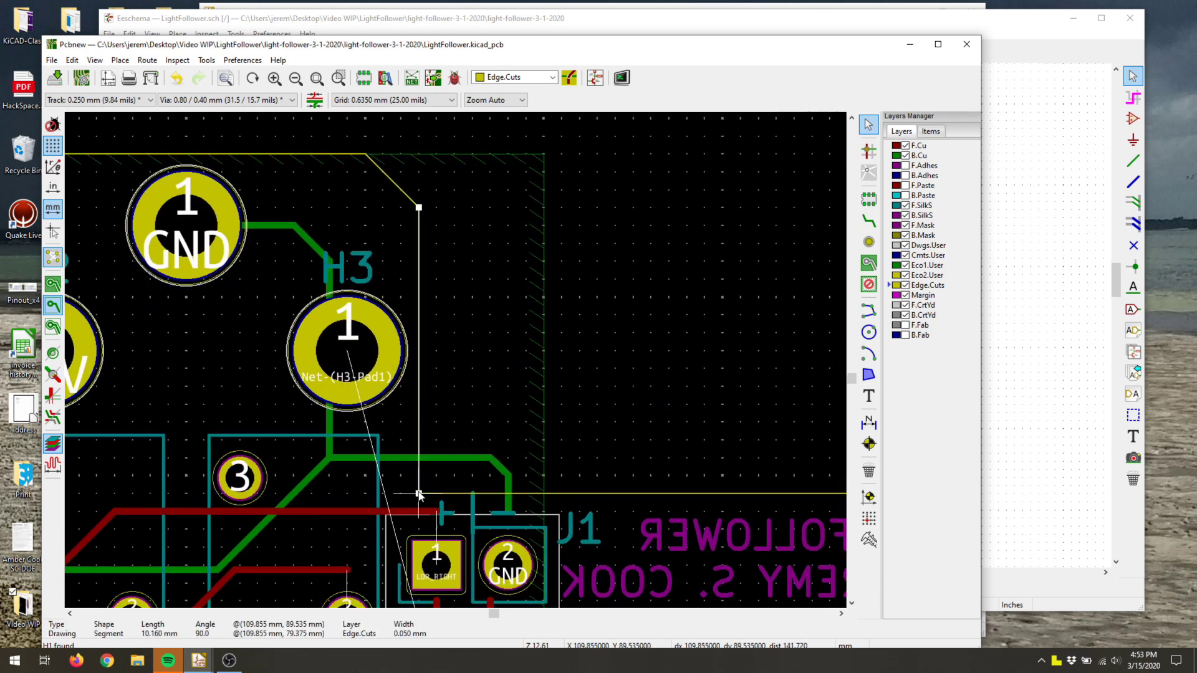
pyautogui.moveTo(419, 495); pyautogui.dragTo(534, 498)
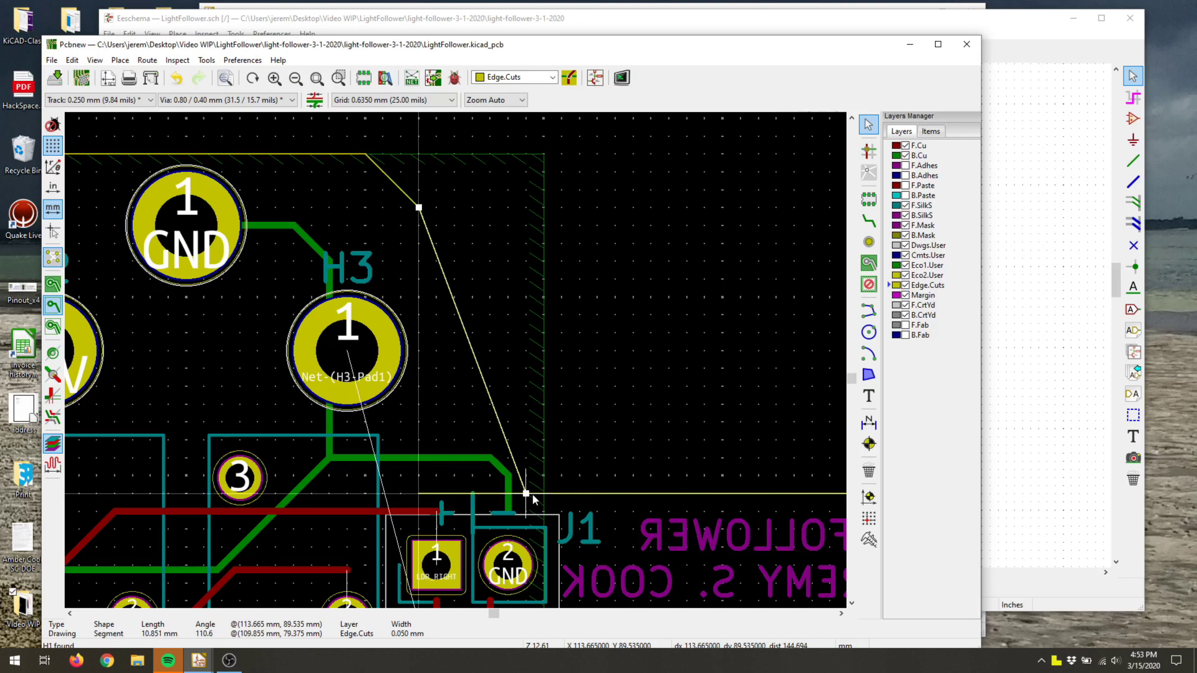
pyautogui.scroll(-8, 455, 361)
pyautogui.scroll(3, 457, 367)
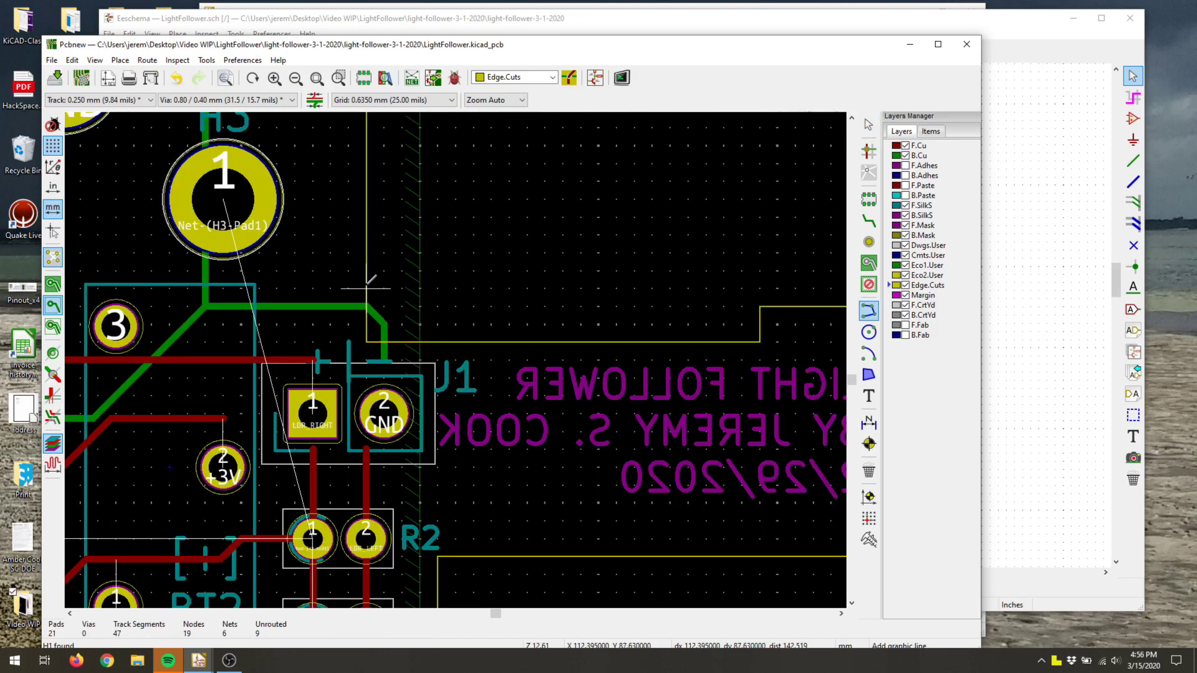
pyautogui.click(367, 288)
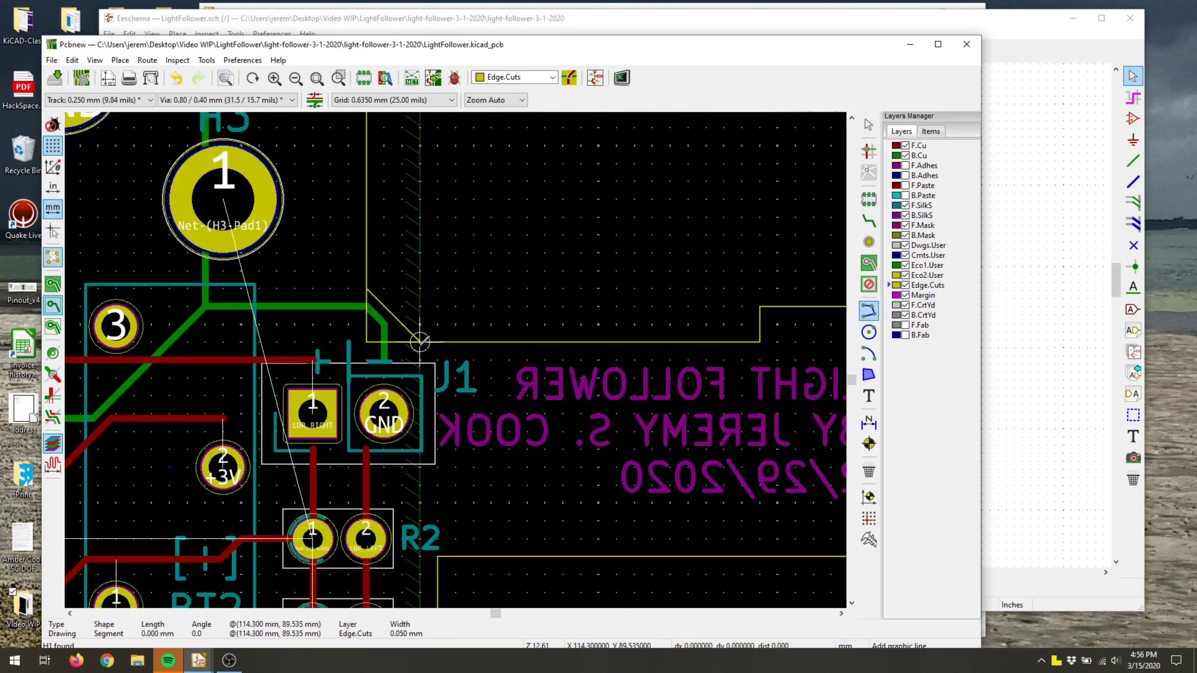
pyautogui.doubleClick(420, 342)
pyautogui.press('Escape')
# - Start routing a copper track from R4's pad 2
pyautogui.scroll(5, 369, 341)
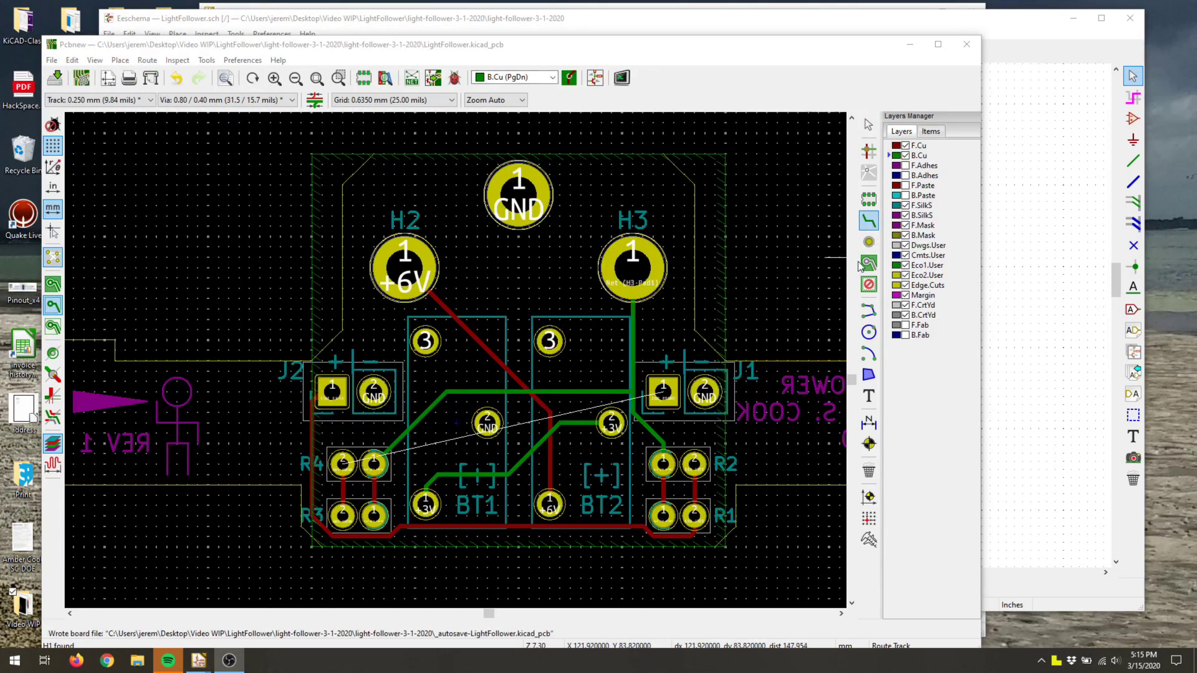
pyautogui.click(866, 263)
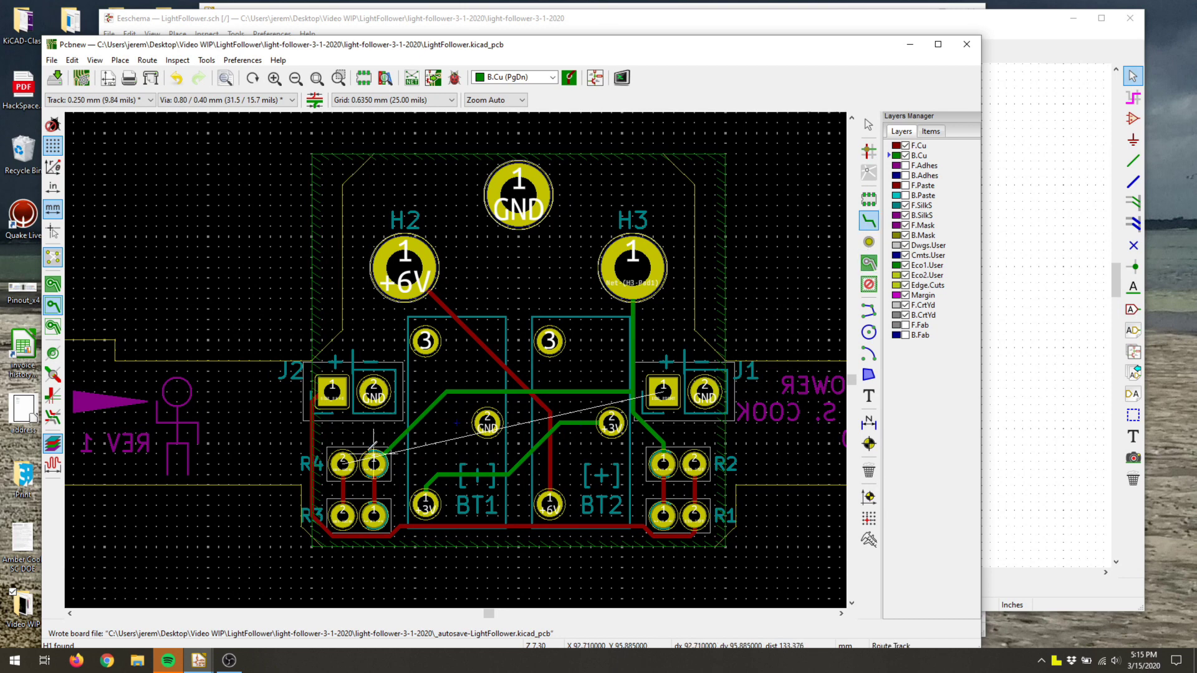
pyautogui.click(349, 461)
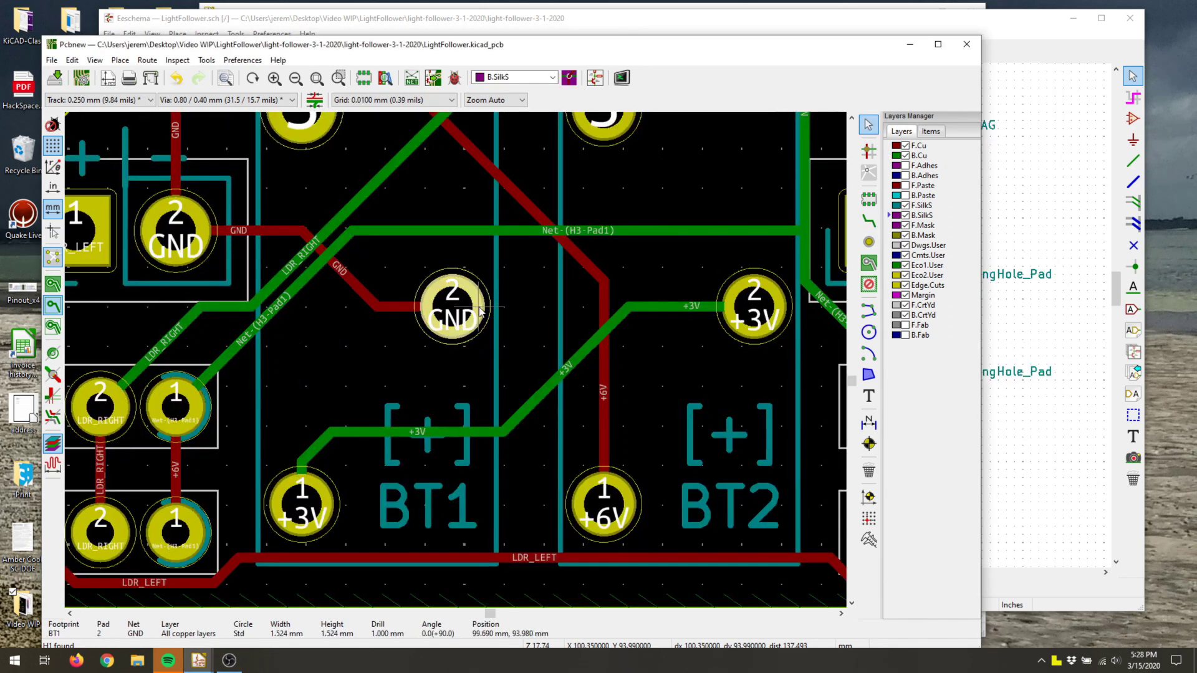
# - Set Size X of BT1's GND and +3V pads to 1.7 mm
pyautogui.doubleClick(480, 312)
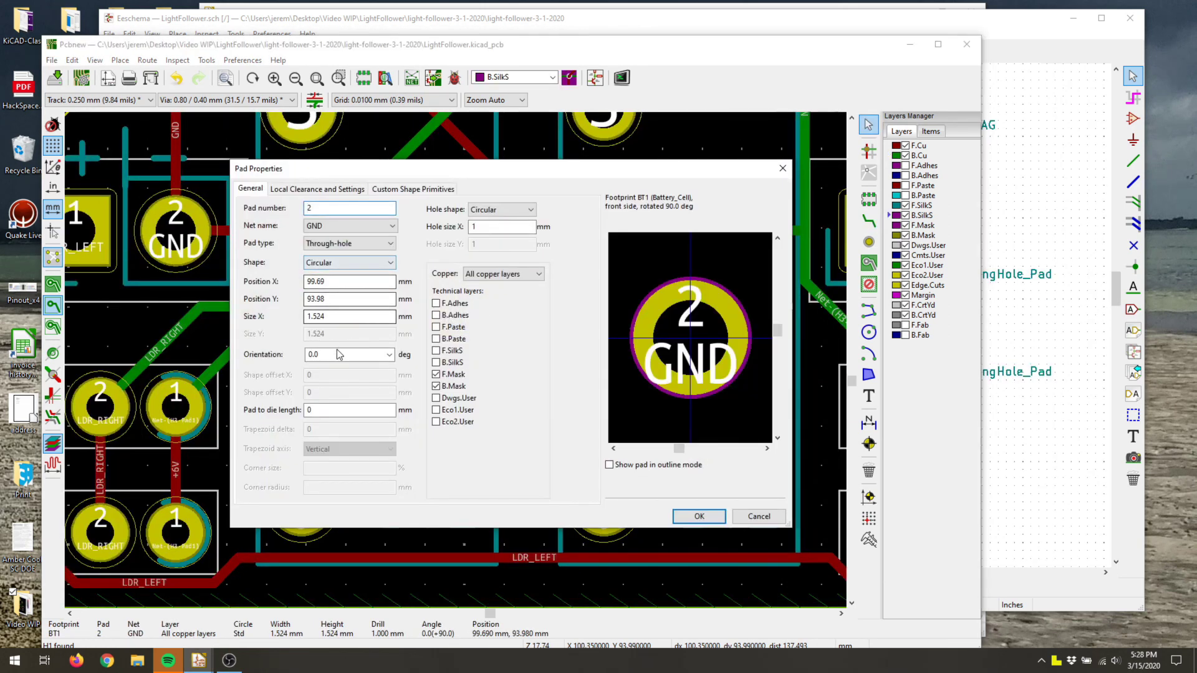
pyautogui.write('1.7')
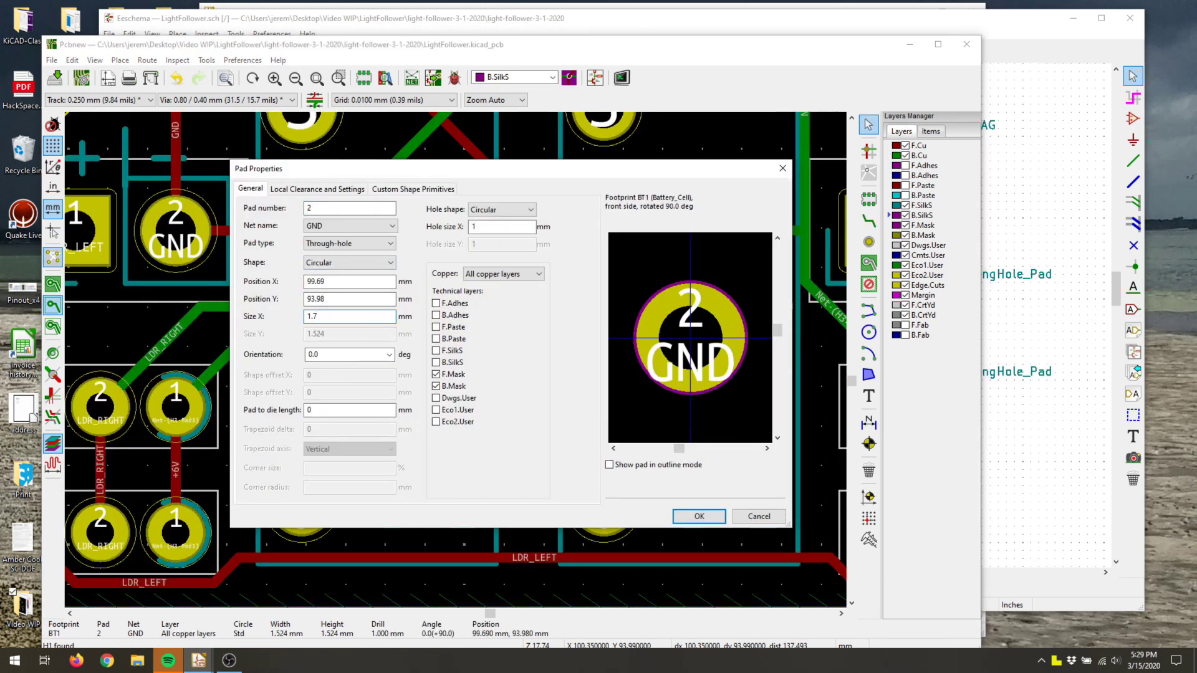
pyautogui.click(699, 517)
pyautogui.moveTo(387, 467); pyautogui.dragTo(420, 523, button='middle')
pyautogui.click(401, 536)
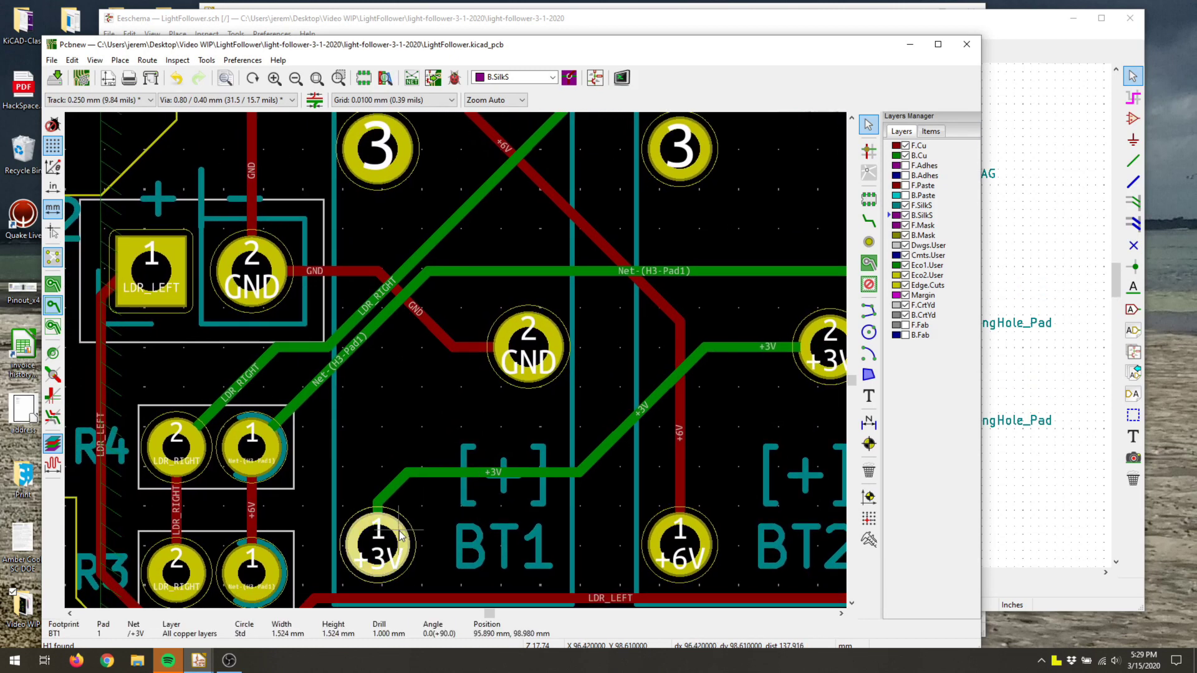
pyautogui.press('e')
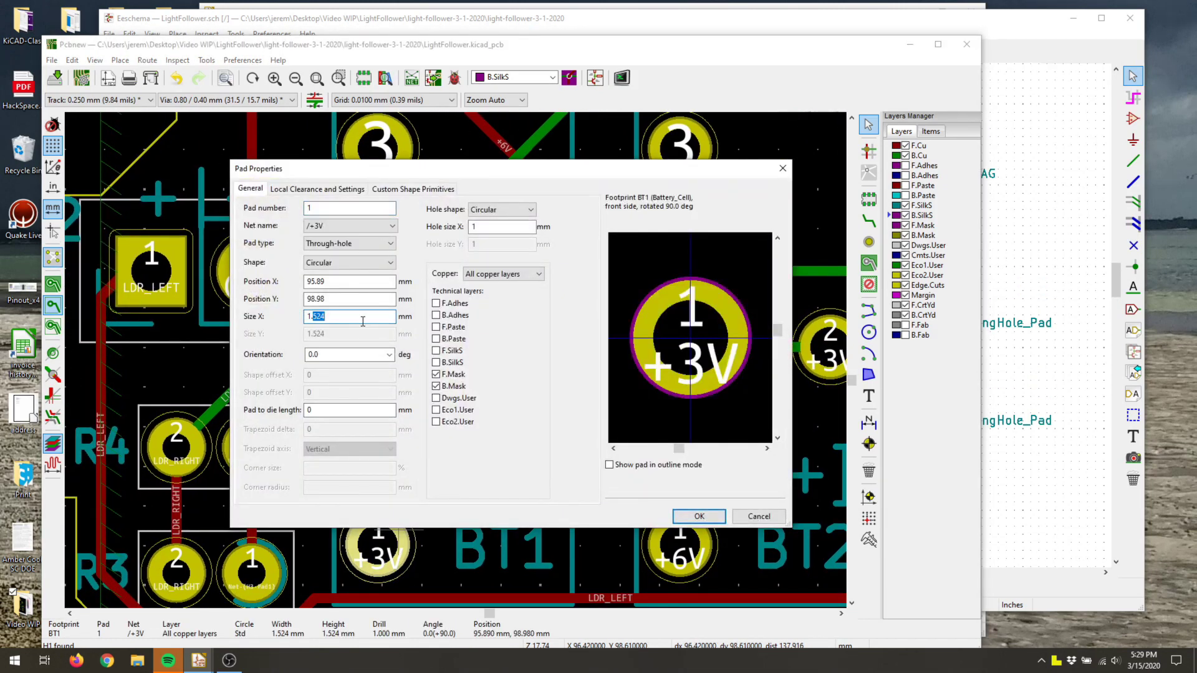
pyautogui.write('7')
pyautogui.press('Return')
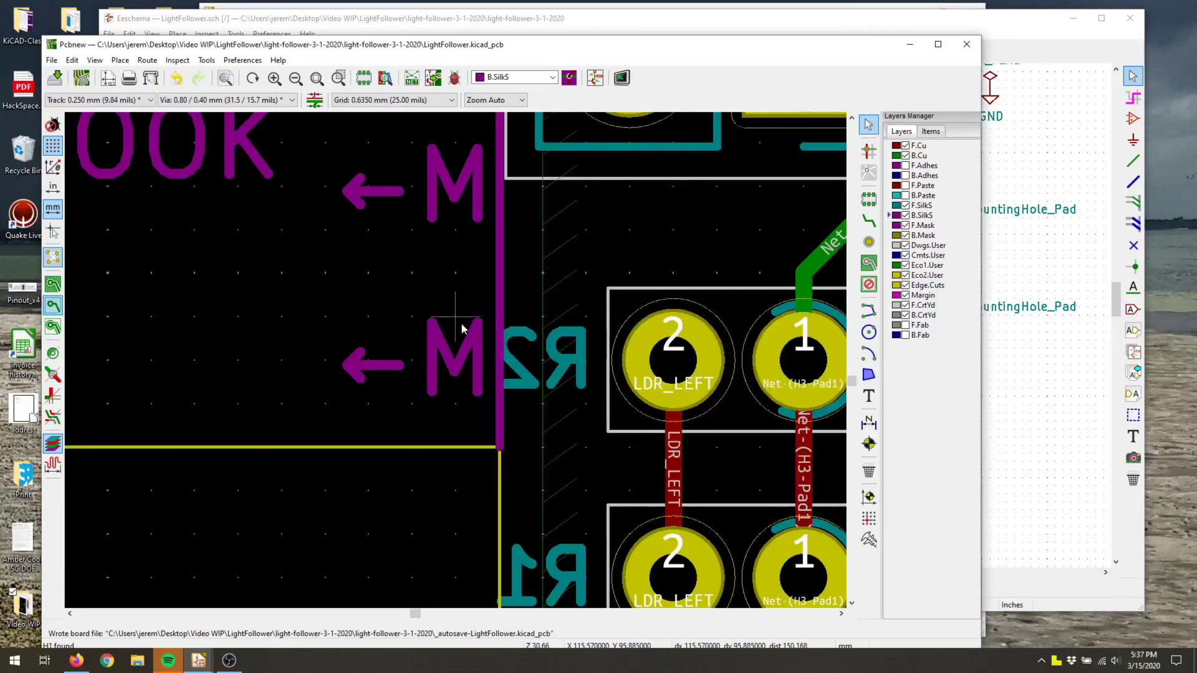
# - Flip the board view, then open the 3D Viewer and tilt the board to show its underside
pyautogui.scroll(-6, 514, 328)
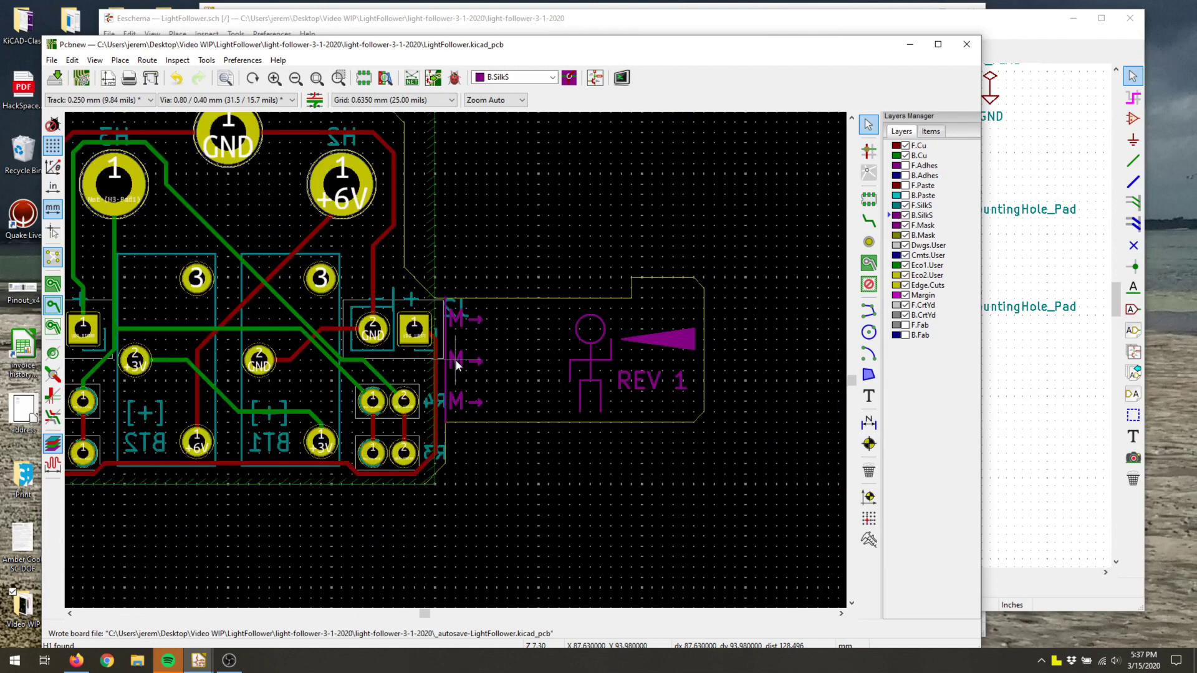
pyautogui.click(95, 60)
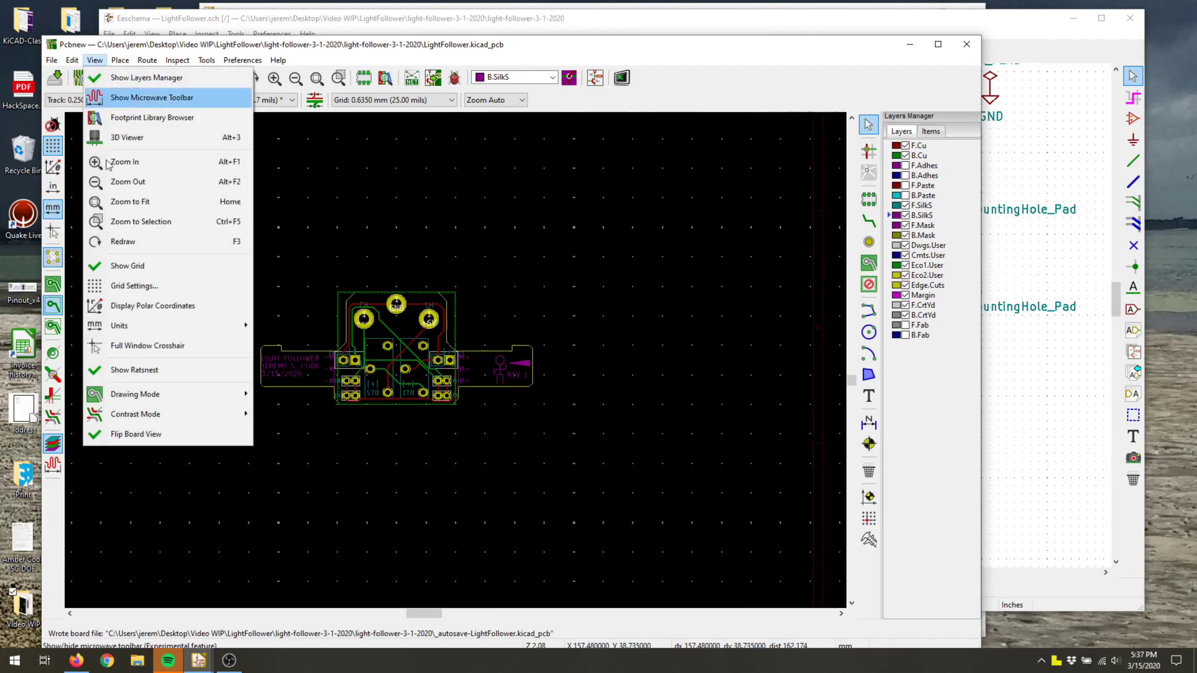
pyautogui.click(131, 430)
pyautogui.scroll(3, 489, 422)
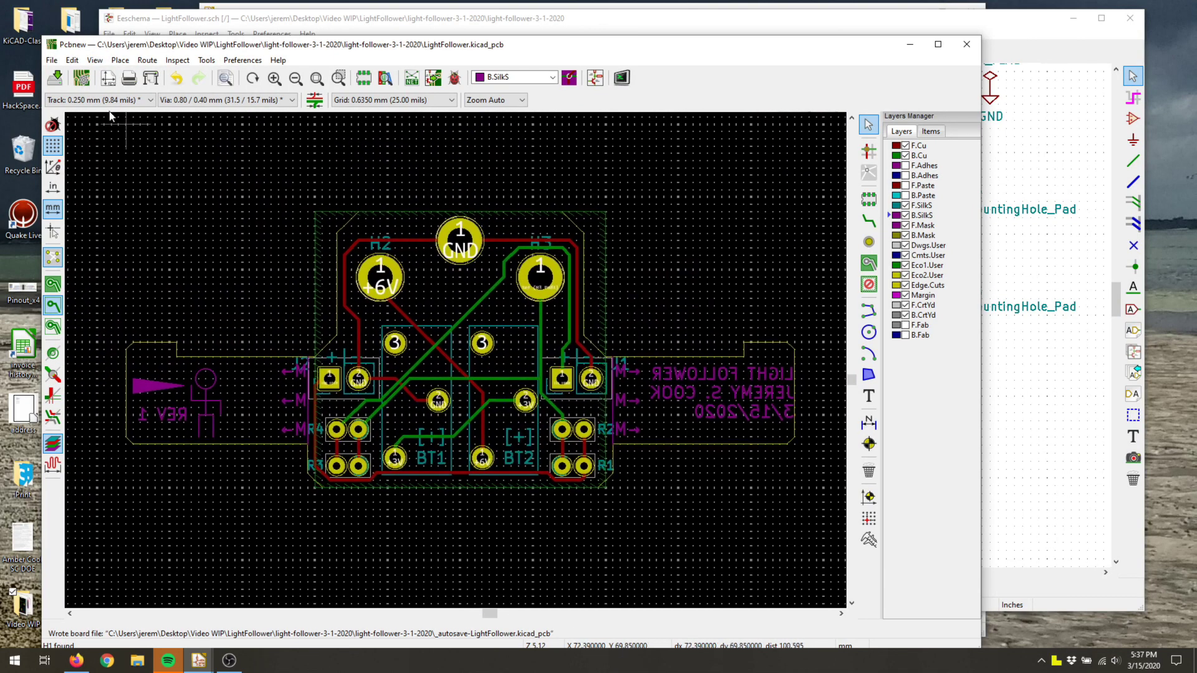
pyautogui.click(95, 59)
pyautogui.click(125, 152)
pyautogui.moveTo(591, 405); pyautogui.dragTo(841, 451)
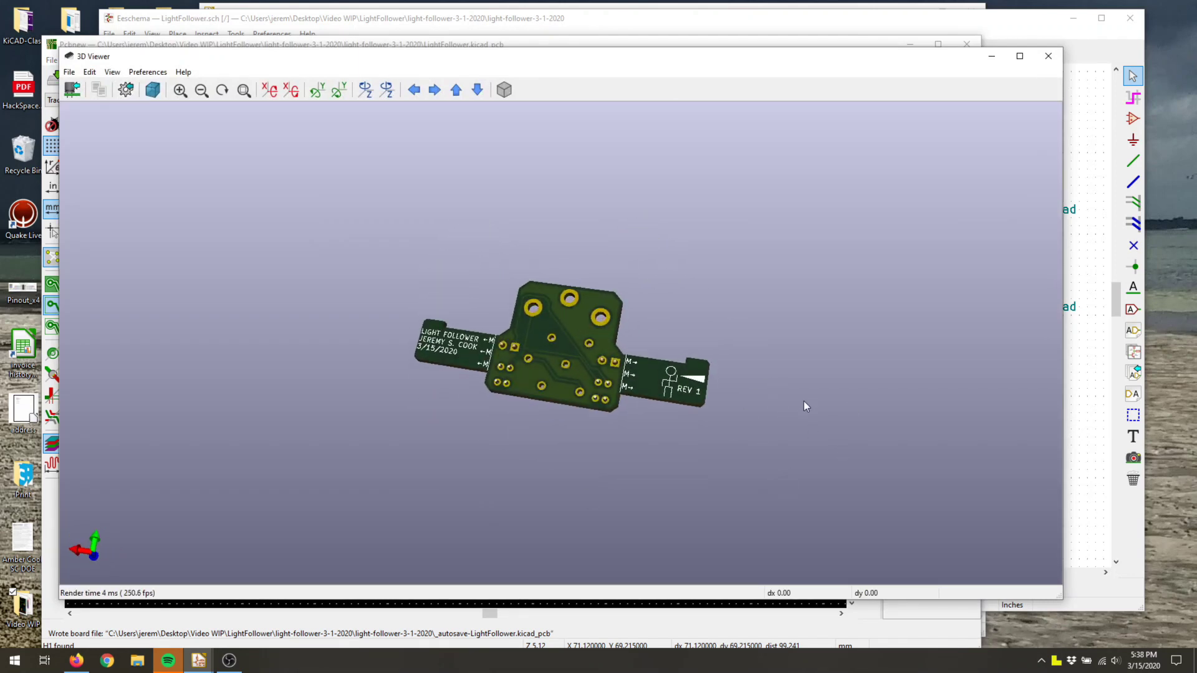